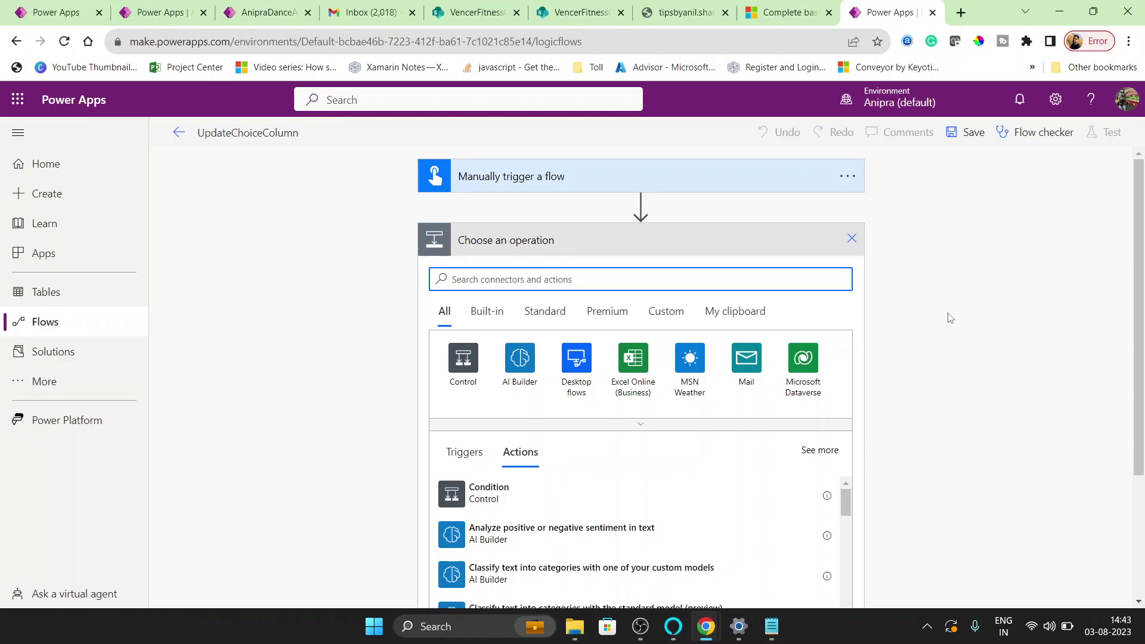
# In grid view, confirm item 1's Payment Mode offers Digital or Cash, and leave it Digital
pyautogui.click(575, 7)
pyautogui.hscroll(10, 829, 345)
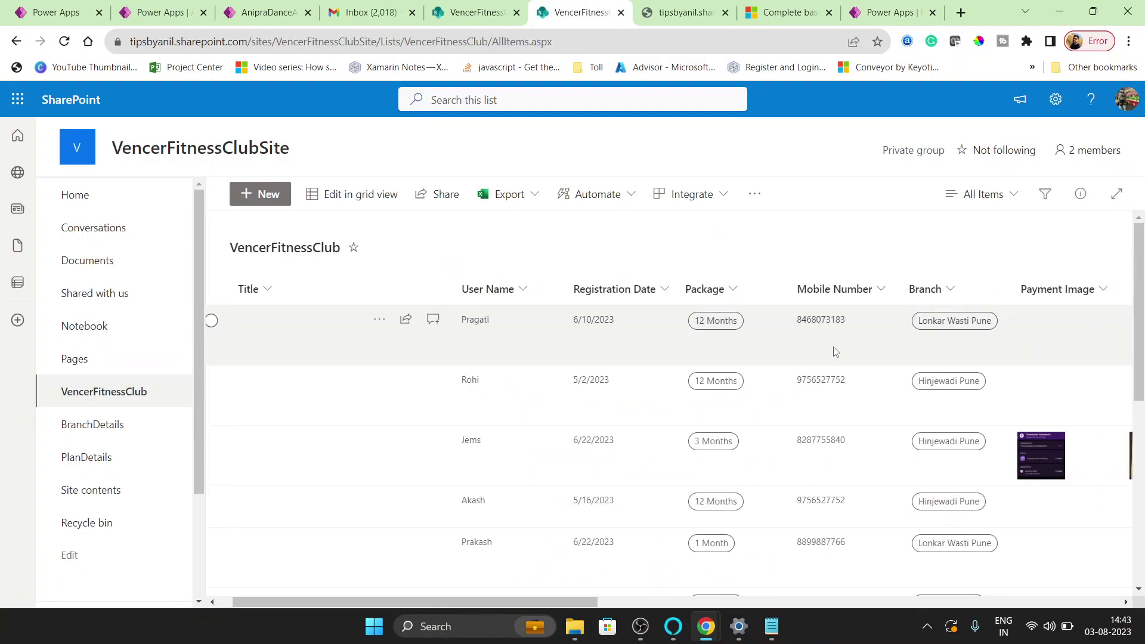
pyautogui.hscroll(2, 835, 352)
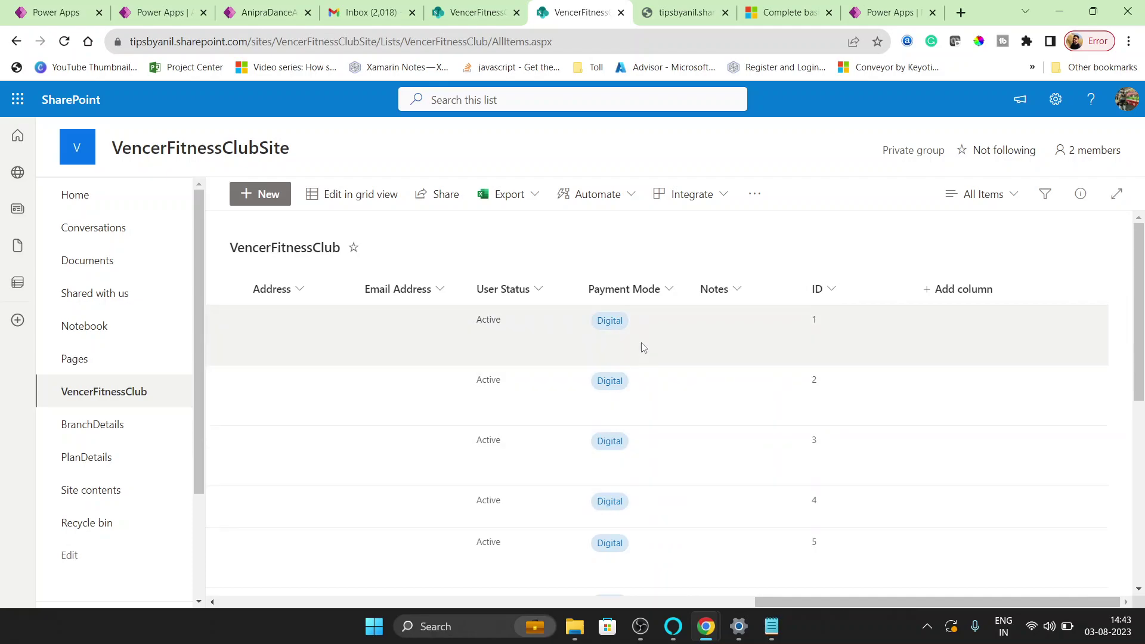
pyautogui.click(352, 194)
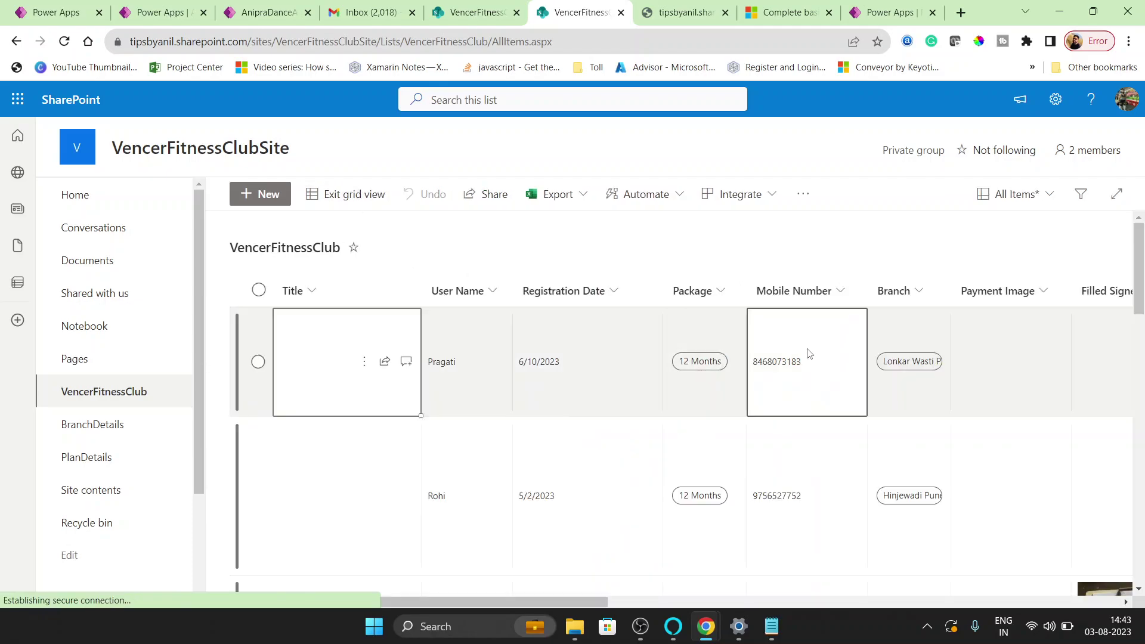
pyautogui.press('Right')
pyautogui.press('Right')
pyautogui.press('Right')
pyautogui.press('Right')
pyautogui.press('Right')
pyautogui.press('Right')
pyautogui.press('Right')
pyautogui.press('Right')
pyautogui.press('Right')
pyautogui.press('Right')
pyautogui.press('Right')
pyautogui.click(759, 356)
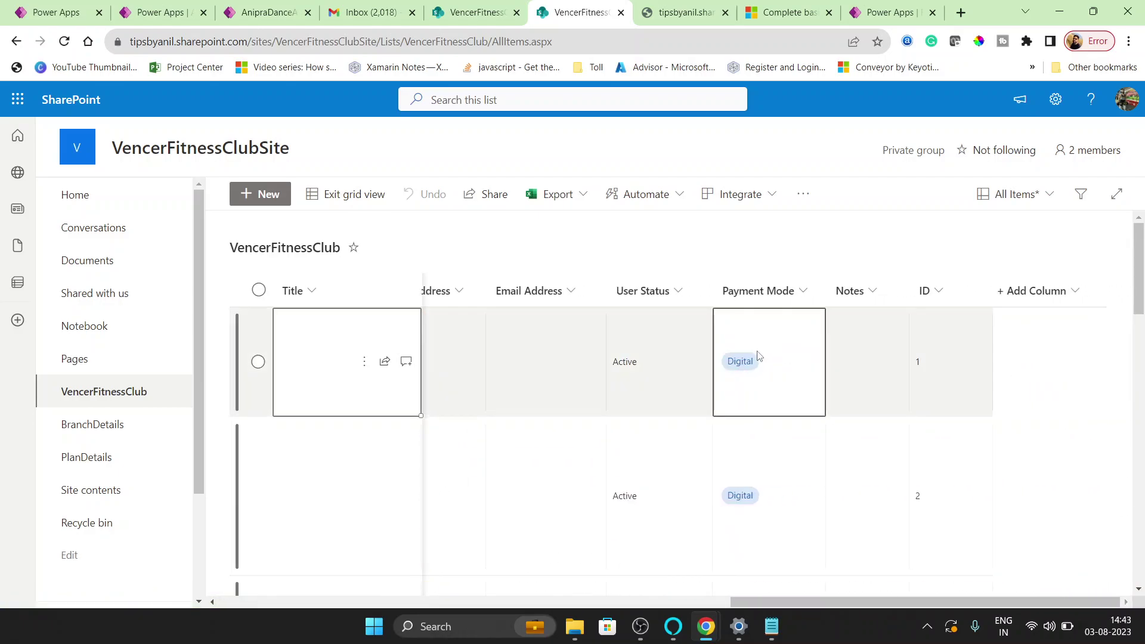
pyautogui.click(787, 364)
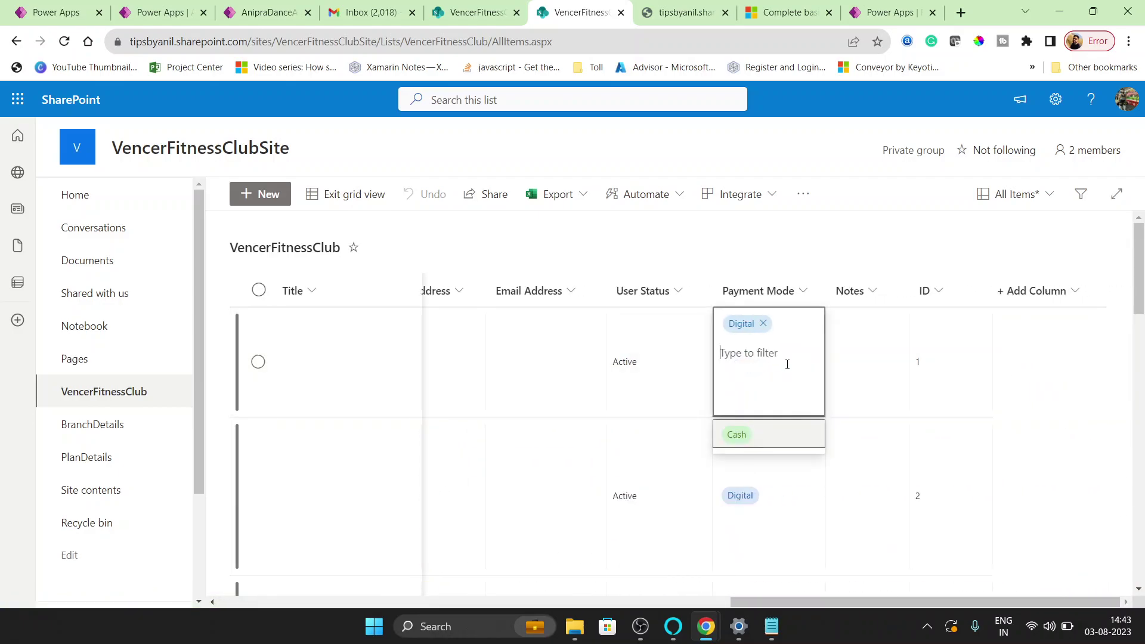
pyautogui.press('Escape')
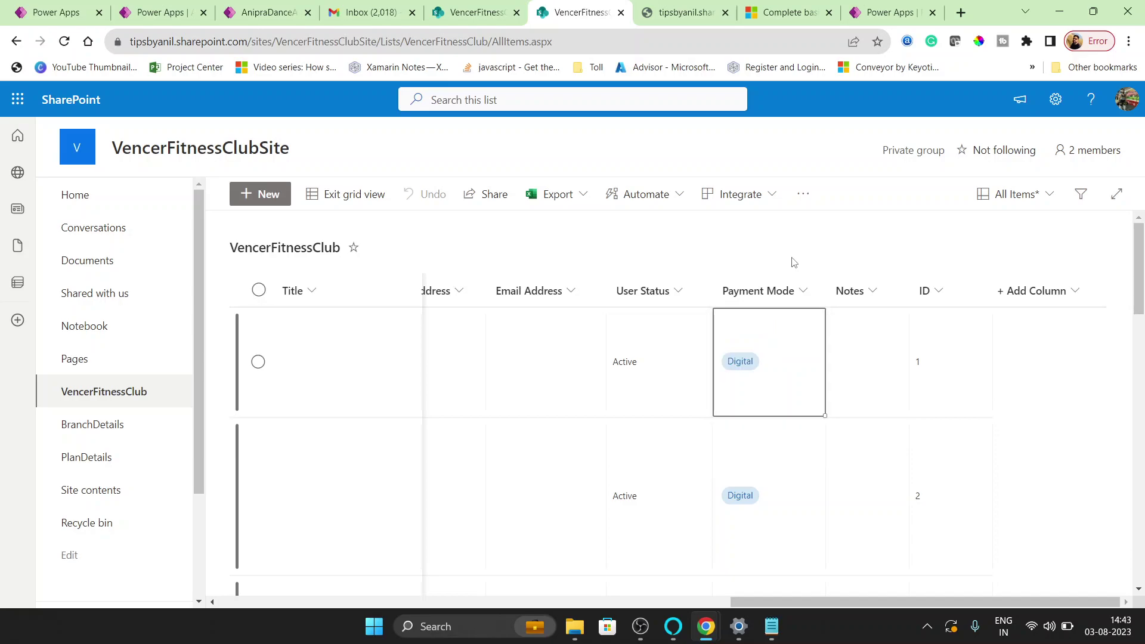
pyautogui.click(371, 195)
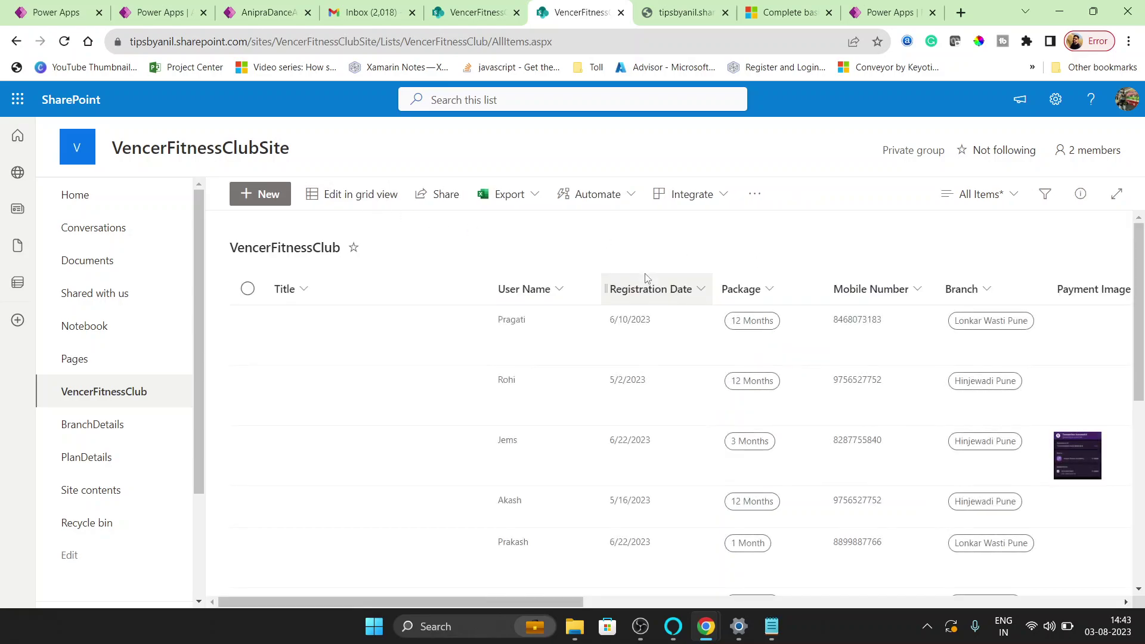
# Remove /items(1) from the REST address and look over the whole list's XML
pyautogui.click(666, 7)
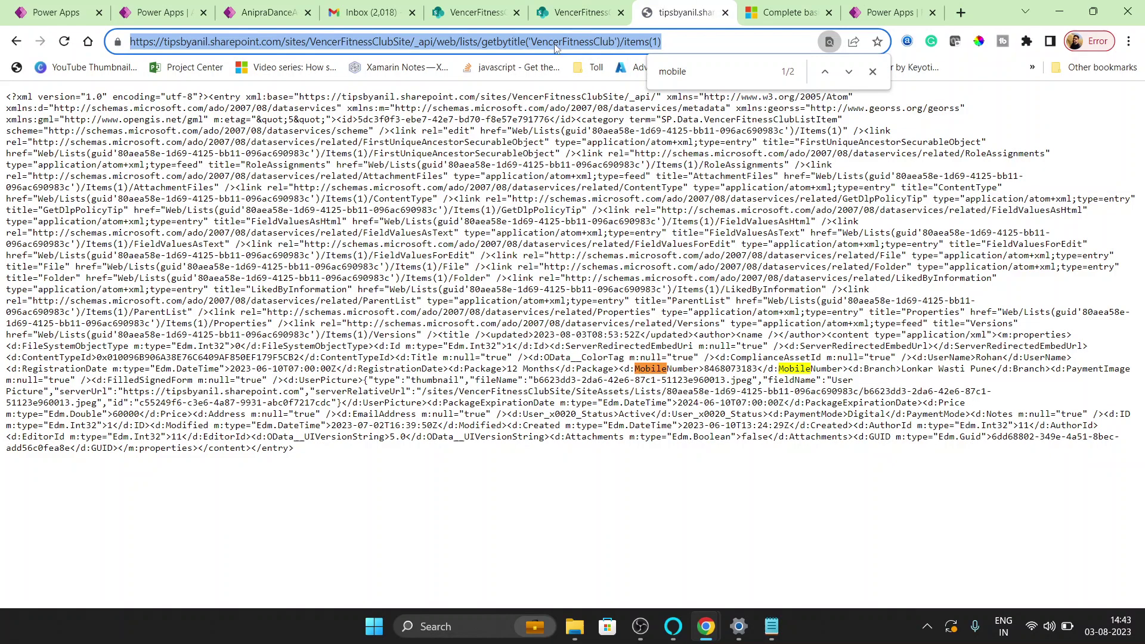
pyautogui.click(667, 44)
pyautogui.moveTo(667, 44); pyautogui.dragTo(621, 43)
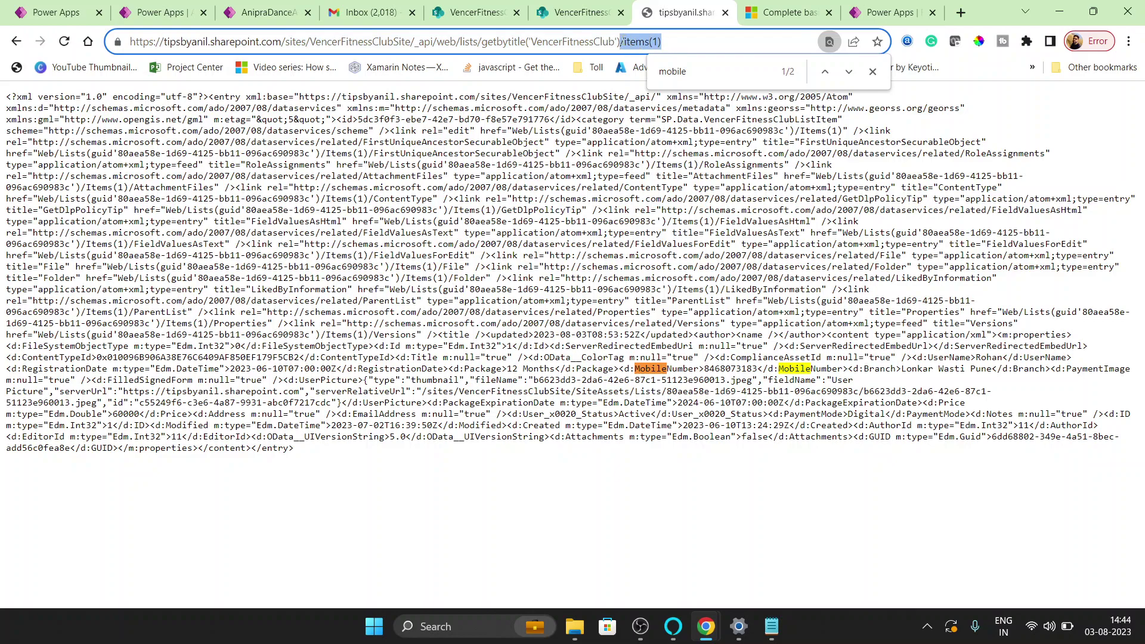
pyautogui.press('BackSpace')
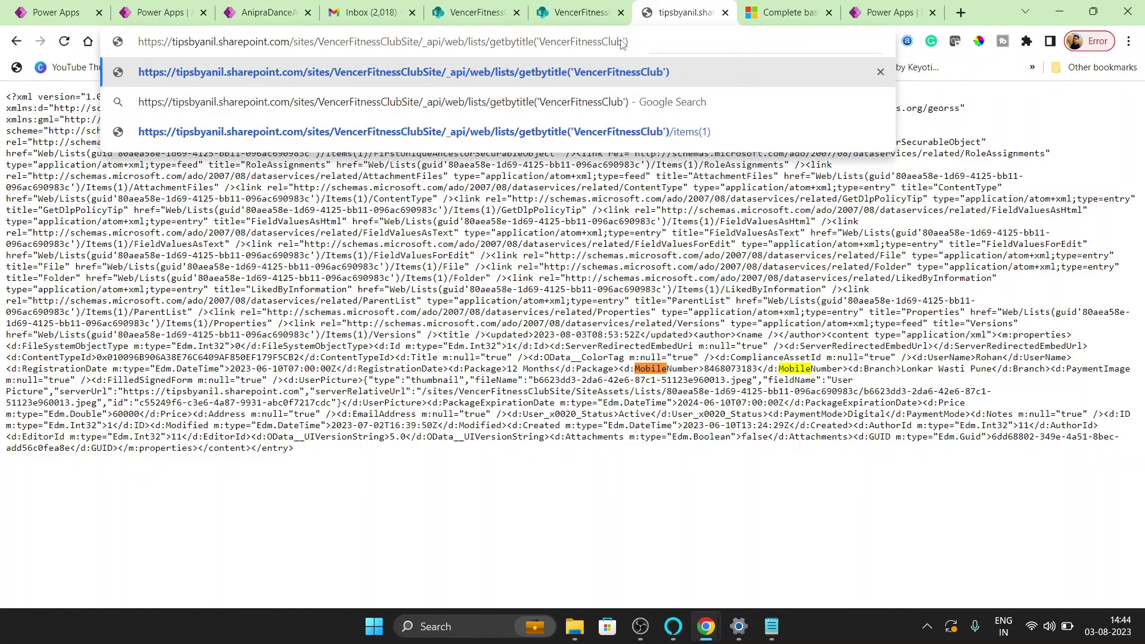
pyautogui.press('Return')
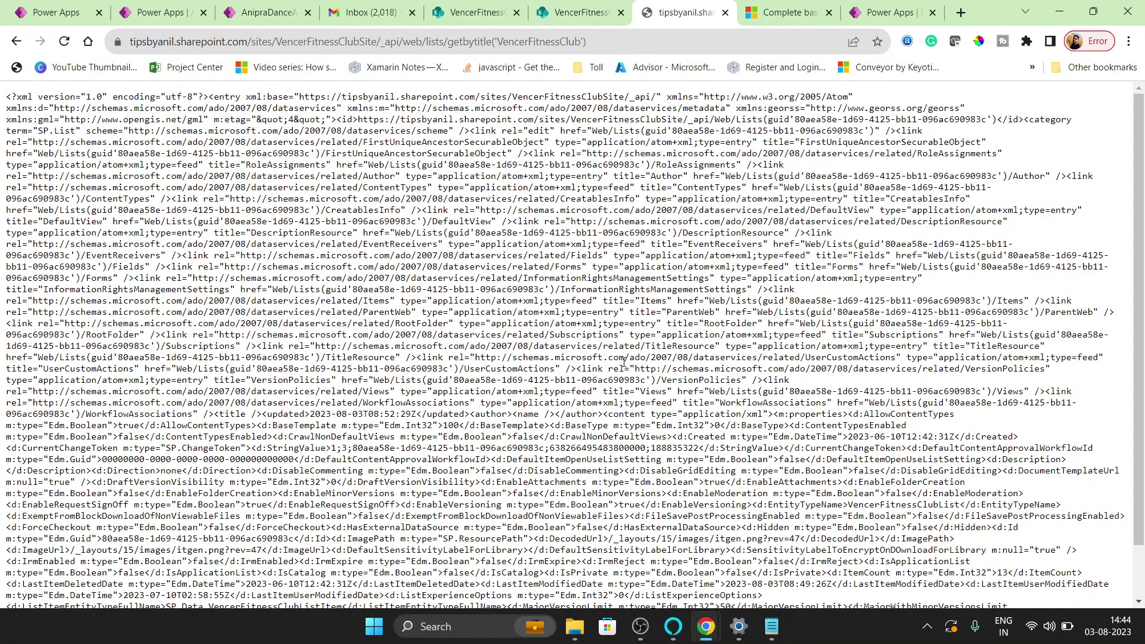
pyautogui.scroll(-2, 624, 361)
pyautogui.scroll(2, 624, 361)
pyautogui.scroll(-2, 624, 361)
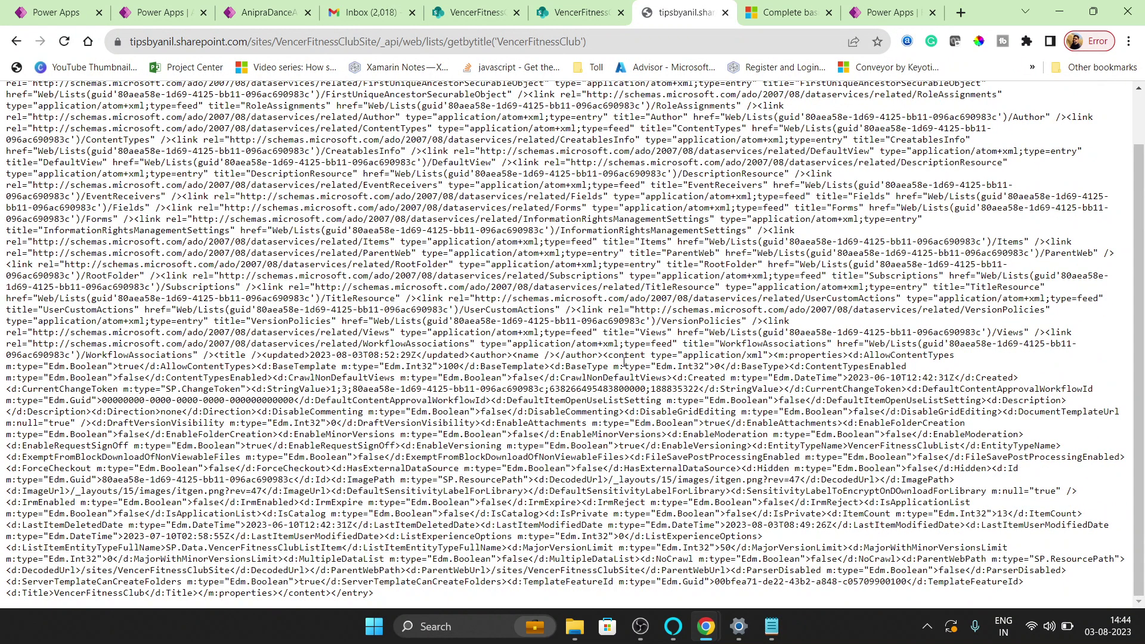
pyautogui.scroll(2, 624, 362)
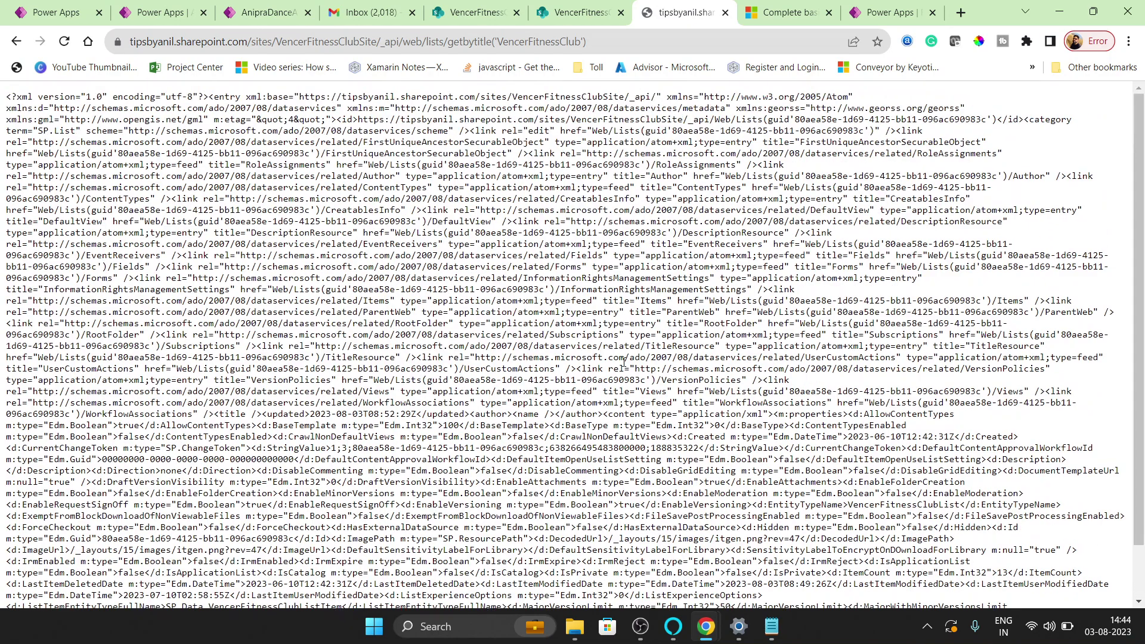
# Append /items(1) to the address and reload item 1's XML
pyautogui.click(610, 42)
pyautogui.click(610, 42)
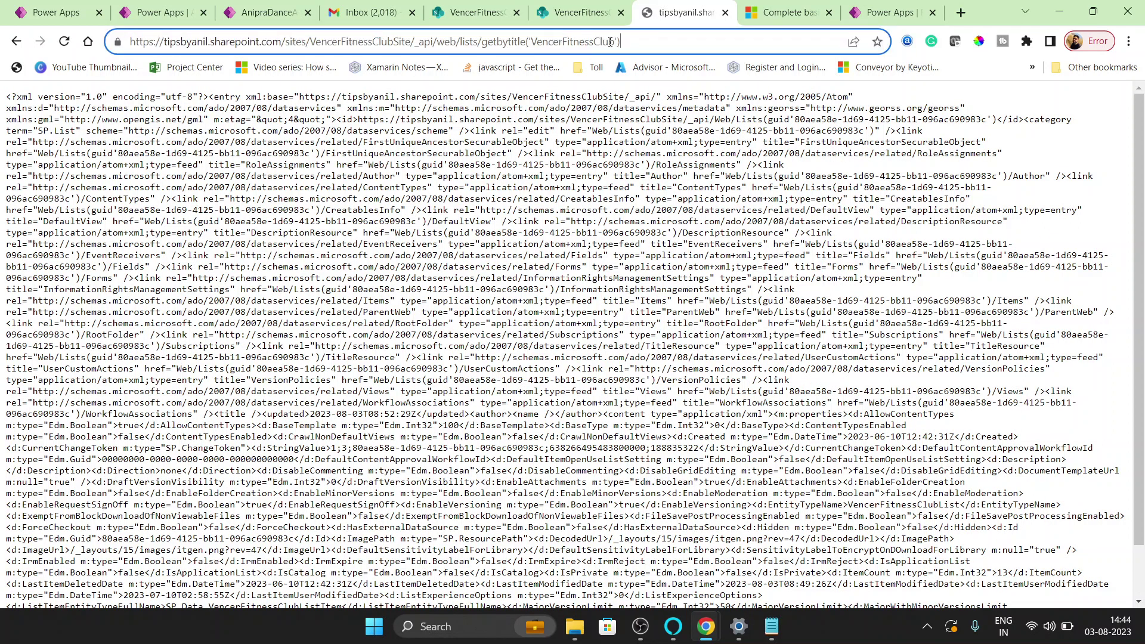
pyautogui.write('/items(1)')
pyautogui.press('Return')
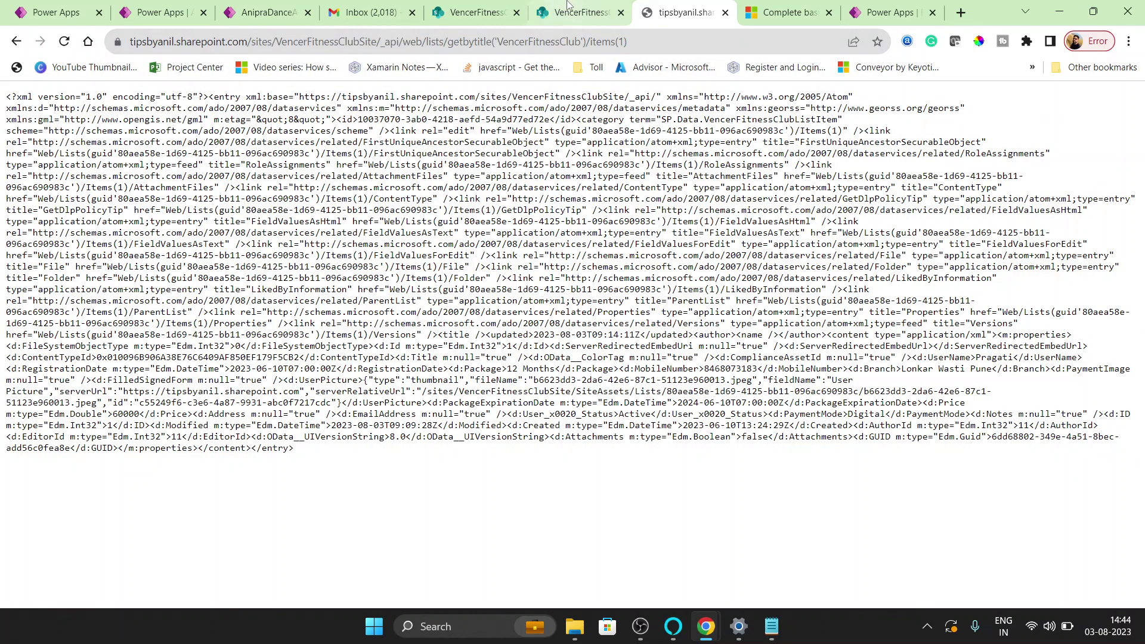
# Scroll through the list's Payment Mode column, confirming every item is still Digital
pyautogui.hotkey('ctrl', 'shift', 'Tab')
pyautogui.hscroll(8, 777, 367)
pyautogui.hscroll(8, 777, 367)
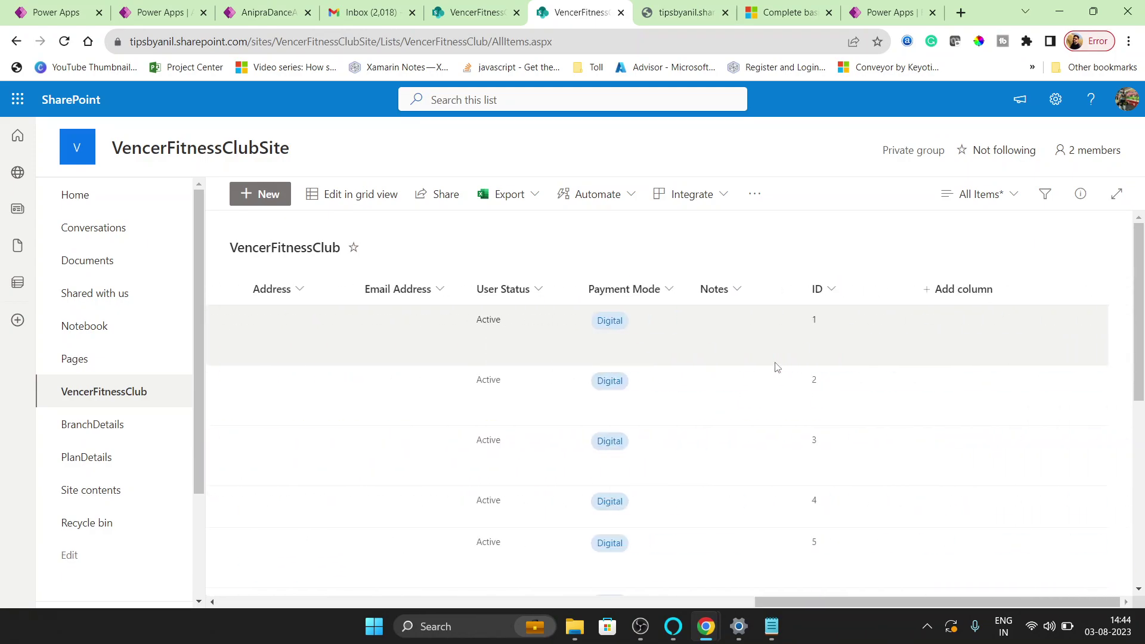
pyautogui.scroll(-5, 777, 367)
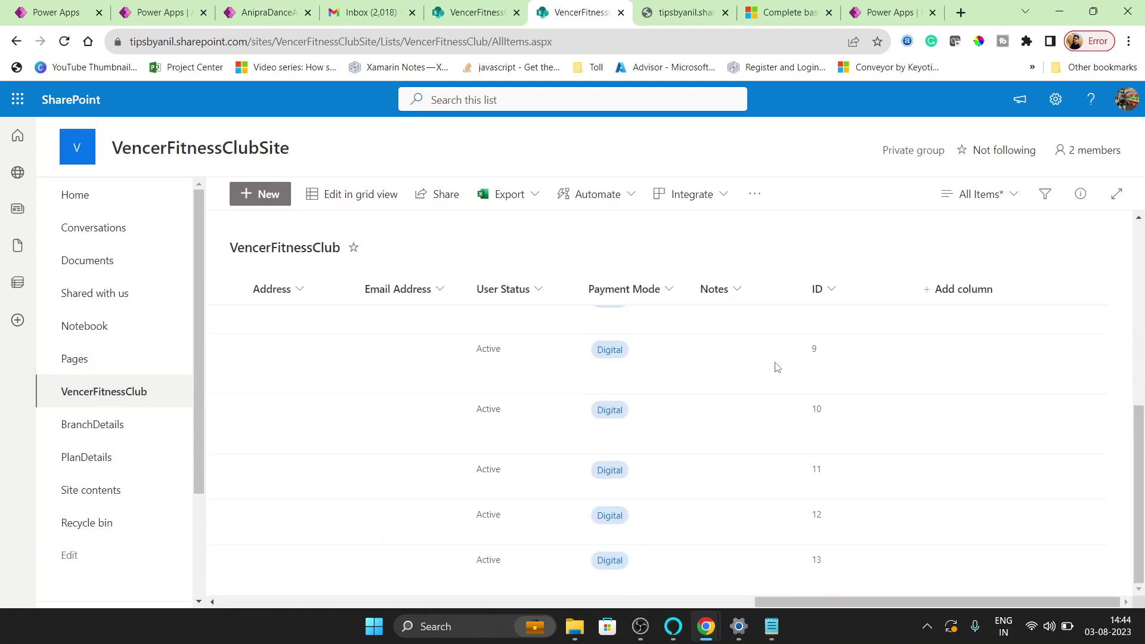
pyautogui.scroll(5, 777, 367)
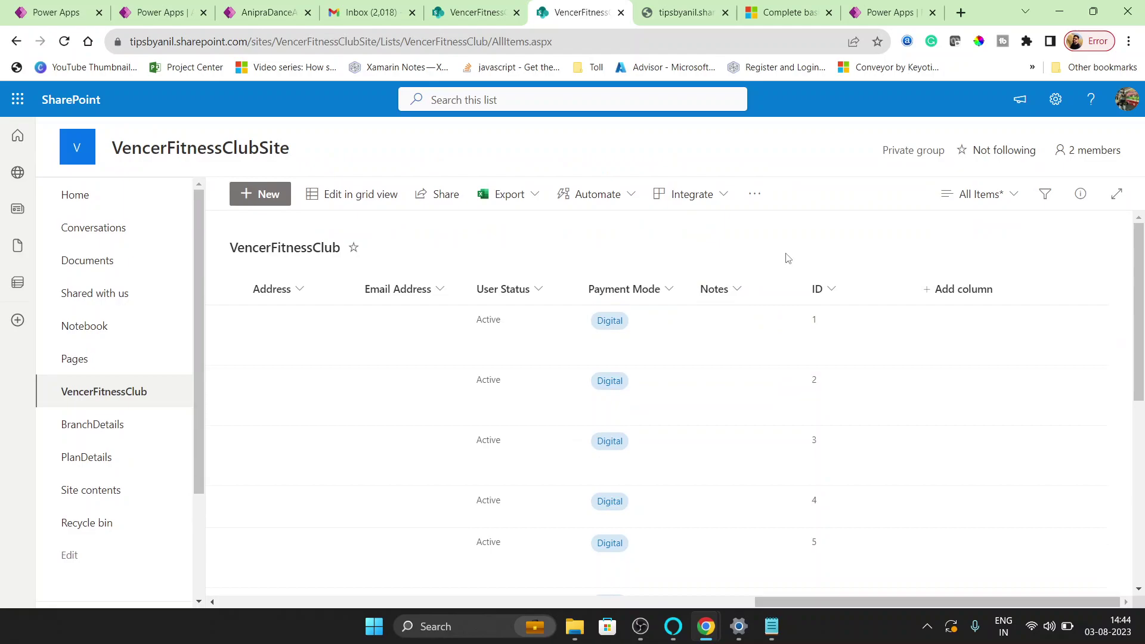
pyautogui.hscroll(-5, 764, 336)
pyautogui.hscroll(5, 765, 336)
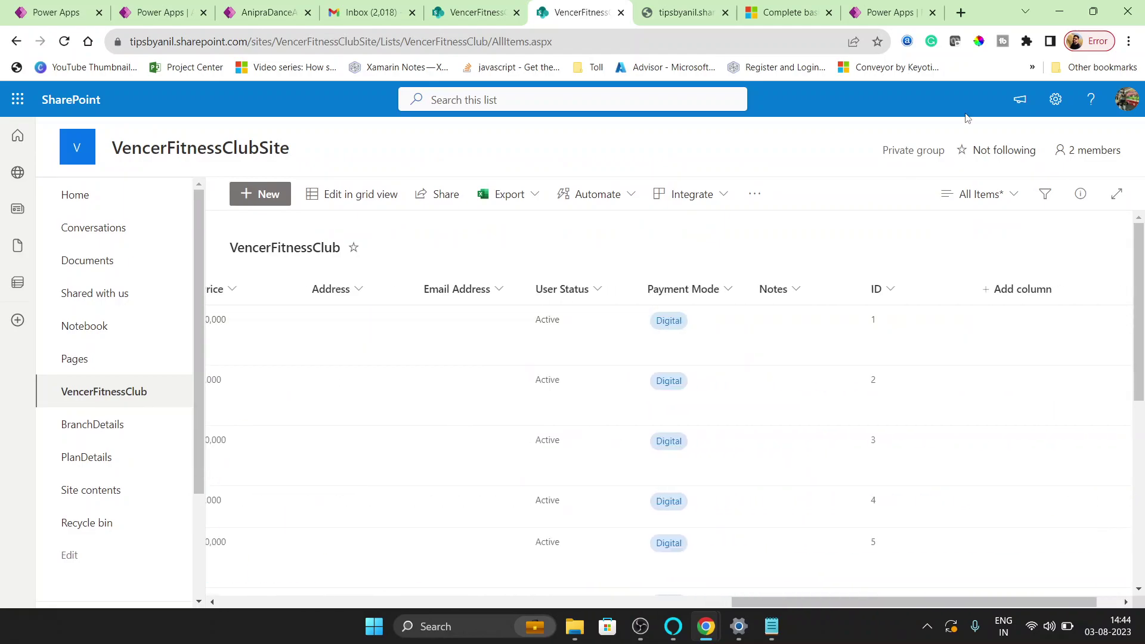
pyautogui.click(879, 7)
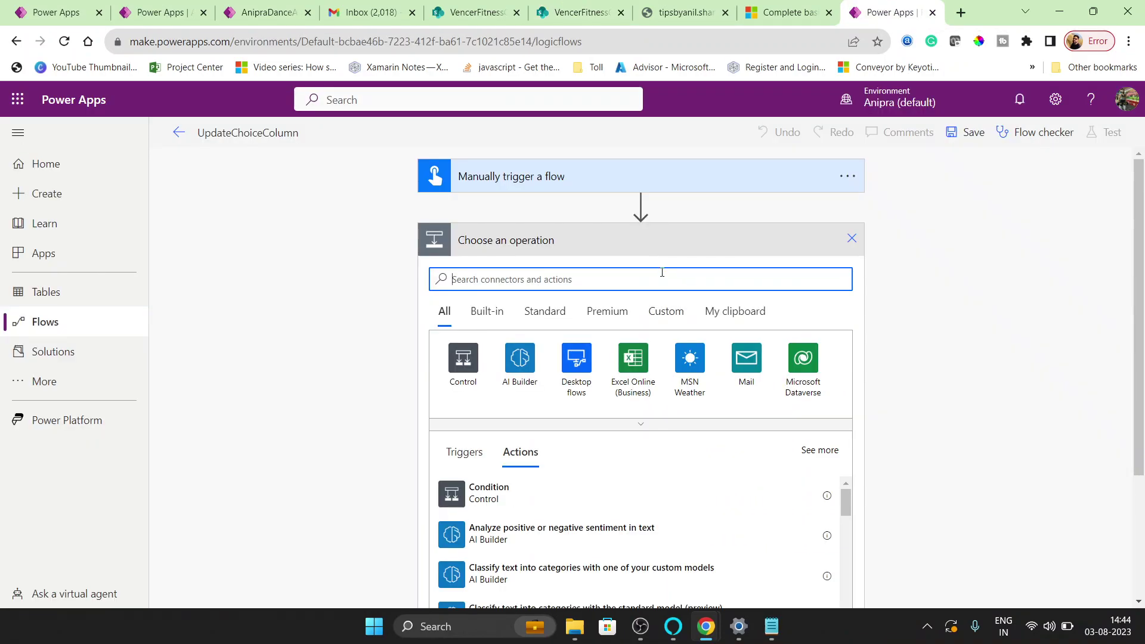
# Add a Send an HTTP request to SharePoint action with site VencerFitnessClubSite and method POST
pyautogui.write('http')
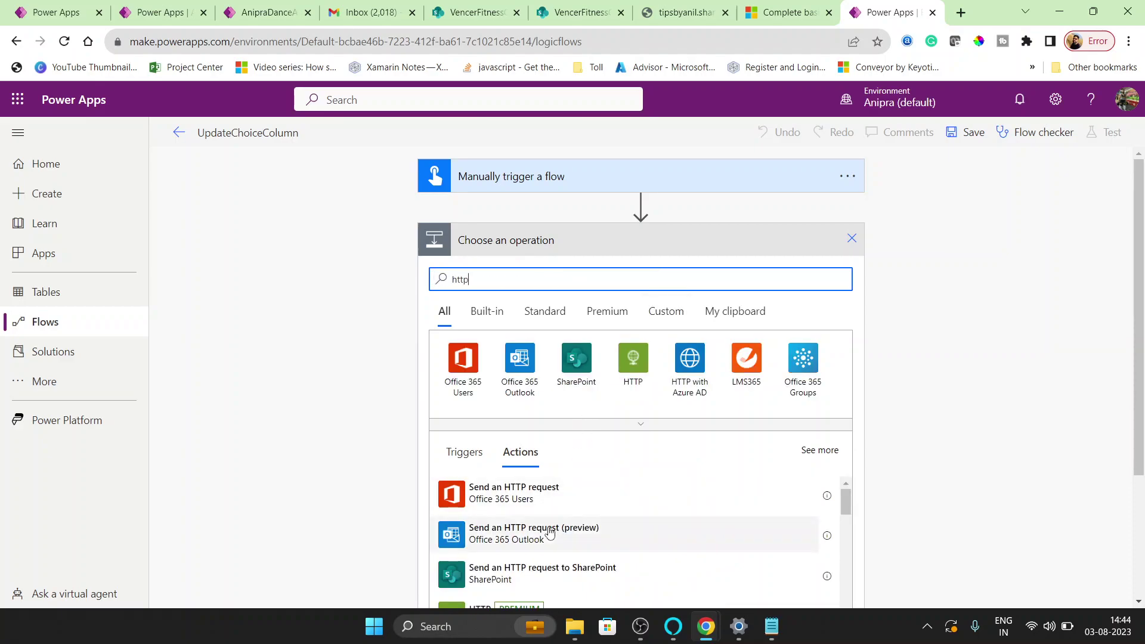
pyautogui.click(546, 571)
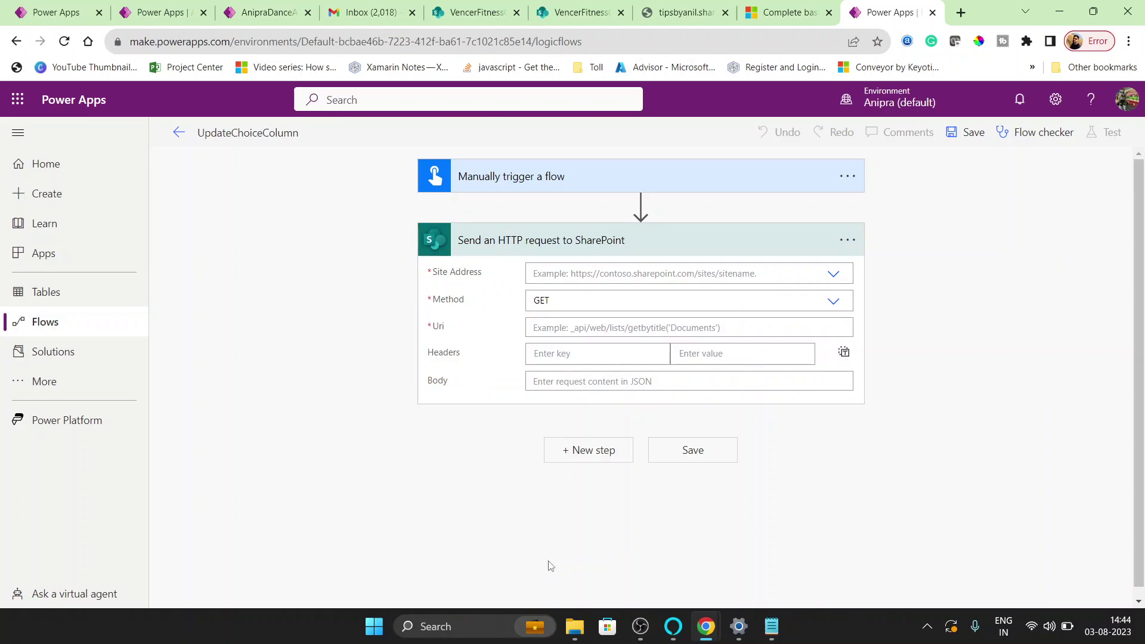
pyautogui.click(642, 275)
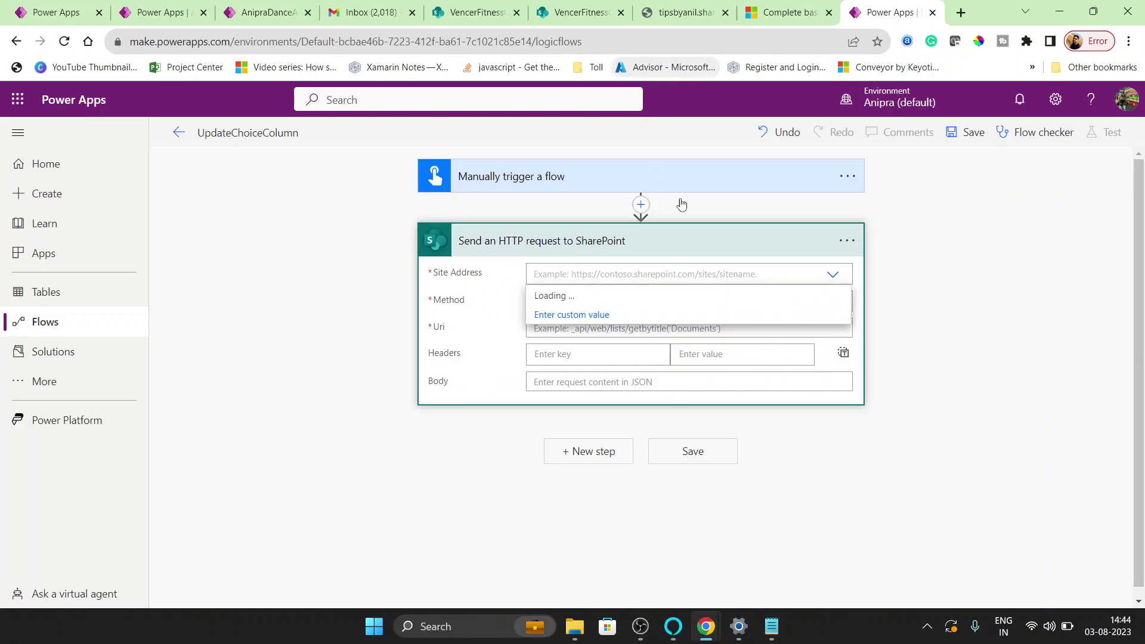
pyautogui.click(612, 5)
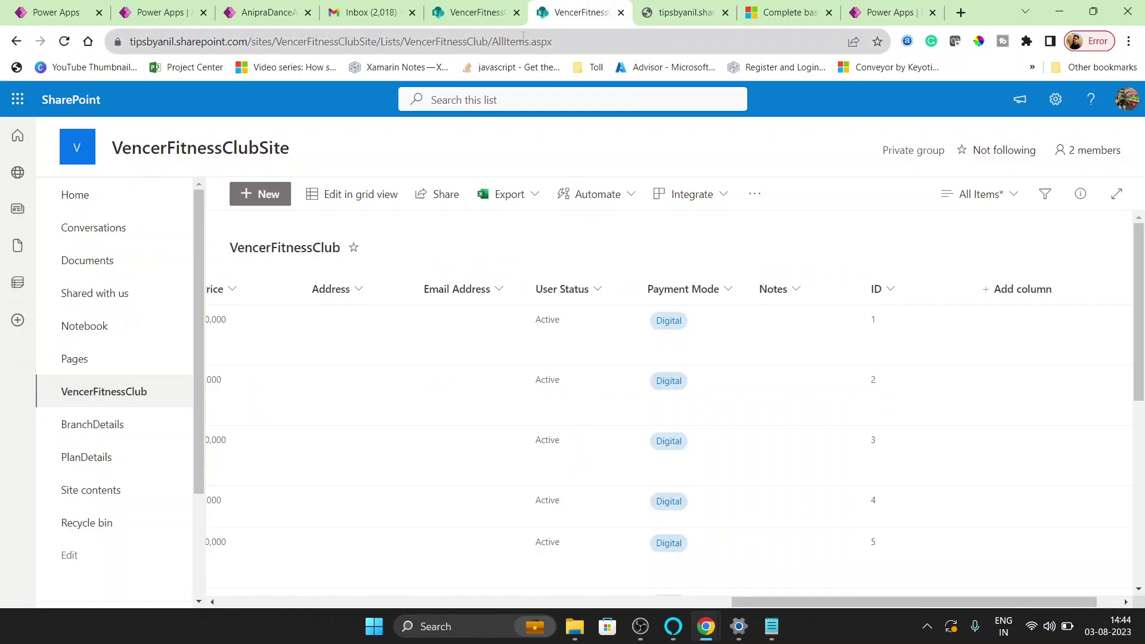
pyautogui.moveTo(490, 42); pyautogui.dragTo(130, 41)
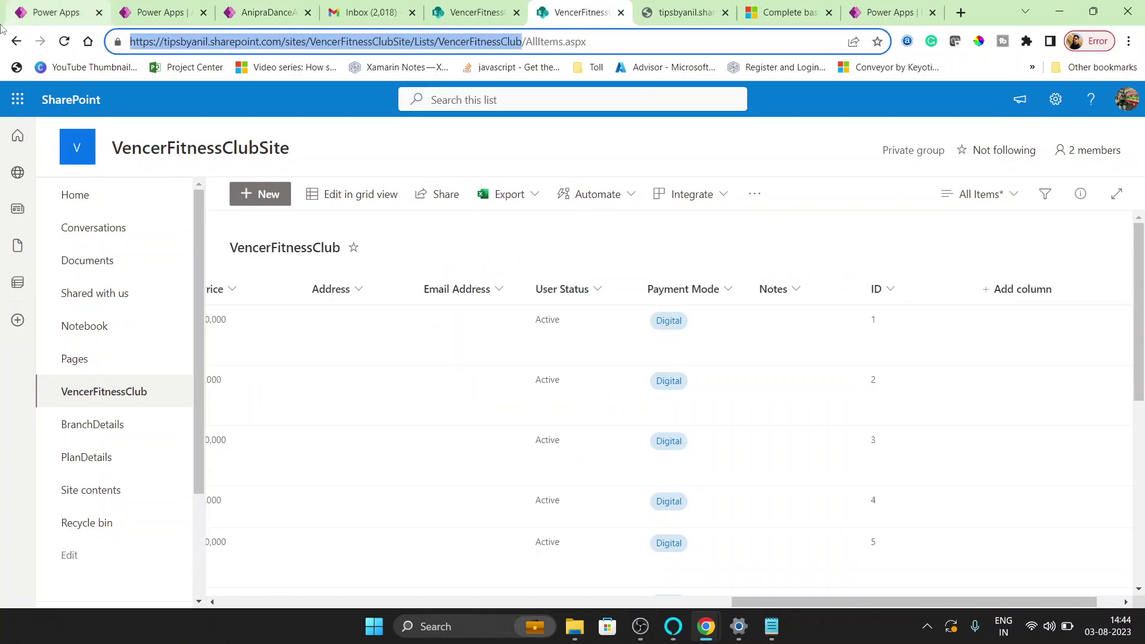
pyautogui.click(856, 6)
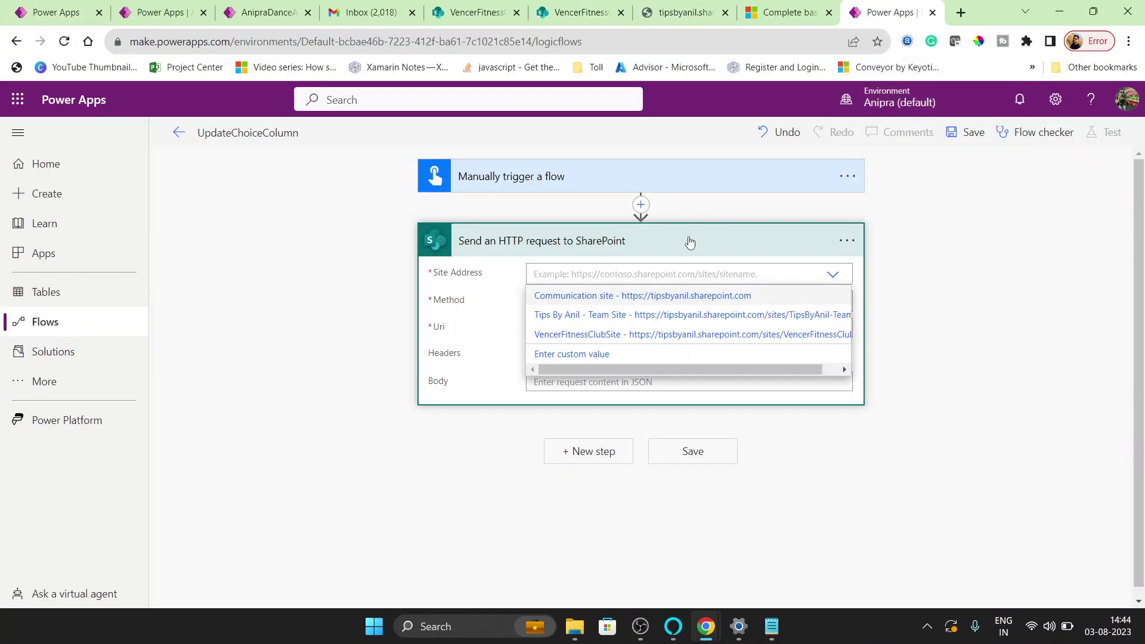
pyautogui.click(685, 335)
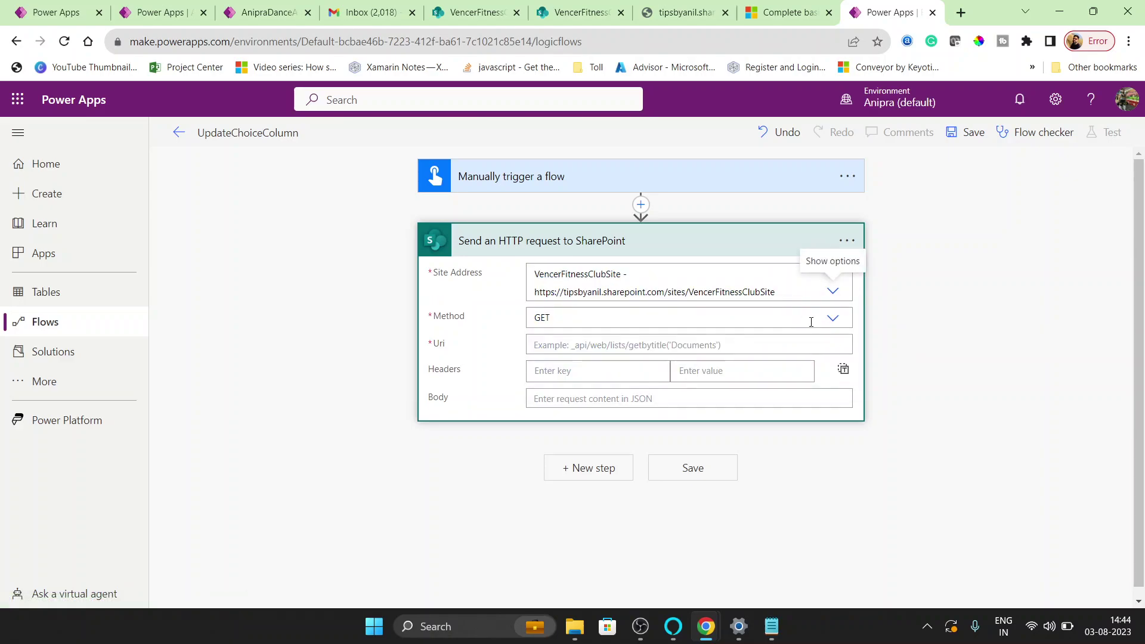
pyautogui.click(833, 318)
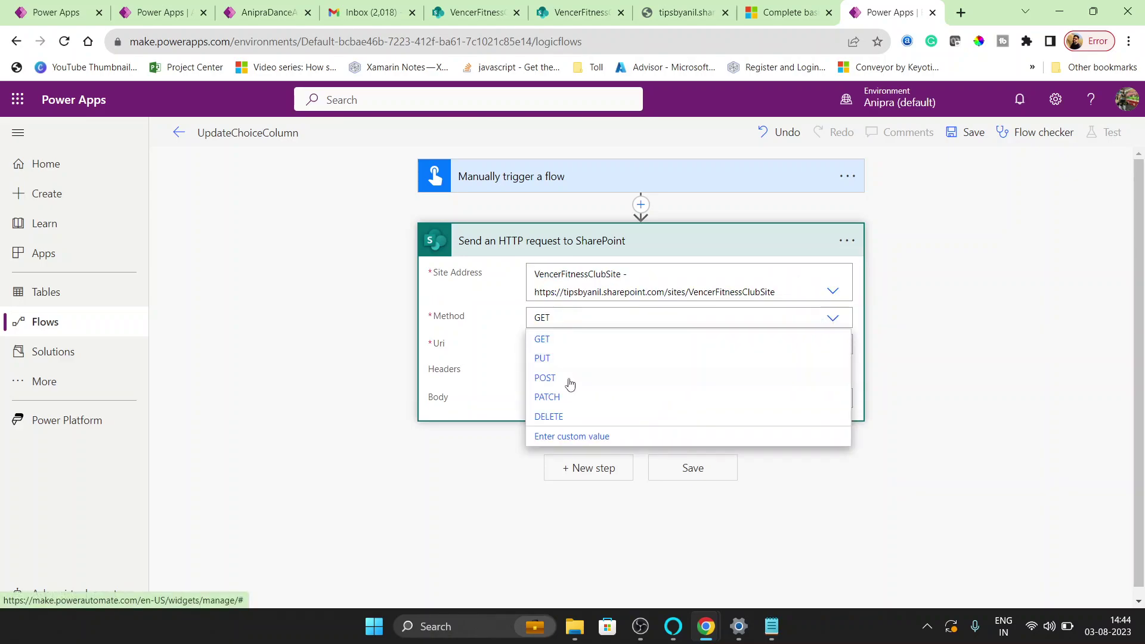
pyautogui.click(567, 381)
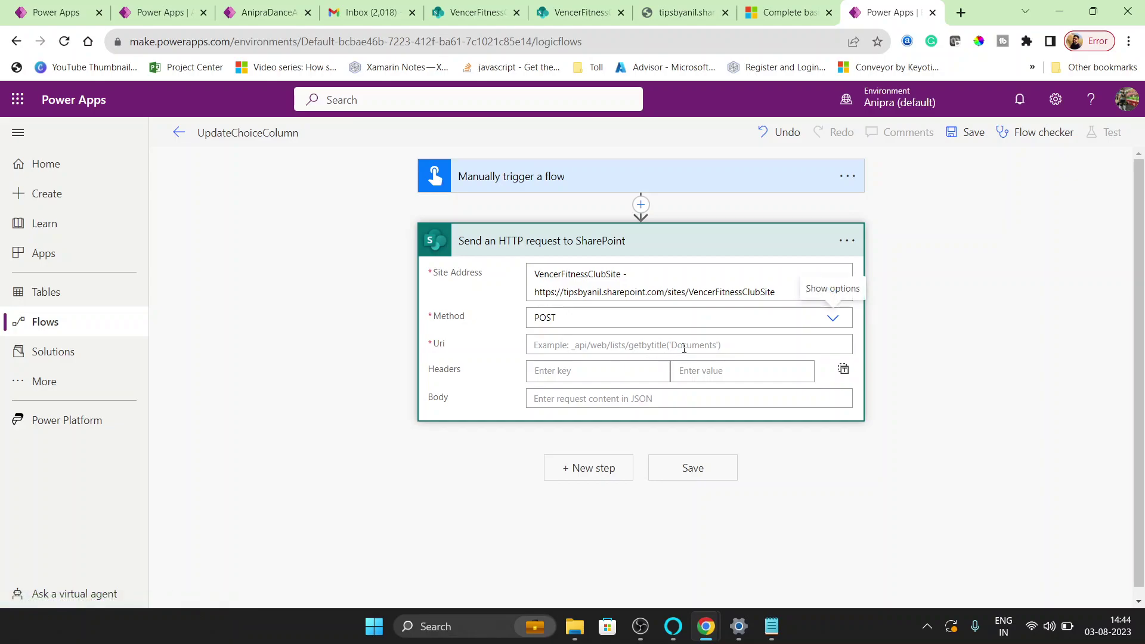
# Copy item 1's REST path _api/web/lists/getbytitle('VencerFitnessClub')/items(1) from the XML tab
pyautogui.click(656, 12)
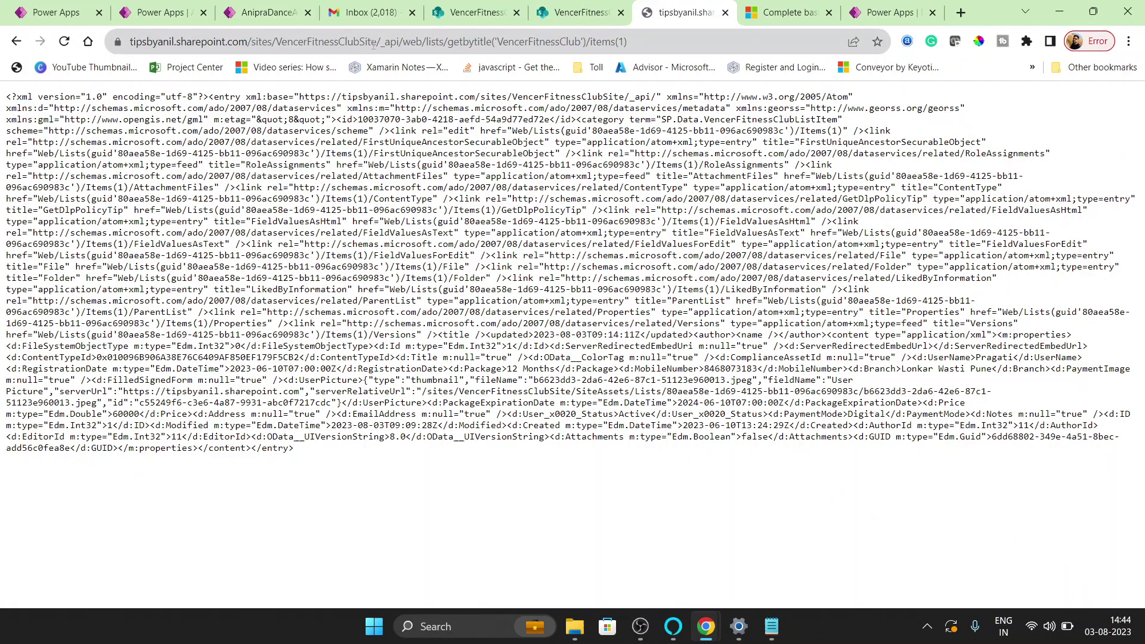
pyautogui.moveTo(381, 43); pyautogui.dragTo(715, 42)
pyautogui.hotkey('ctrl', 'c')
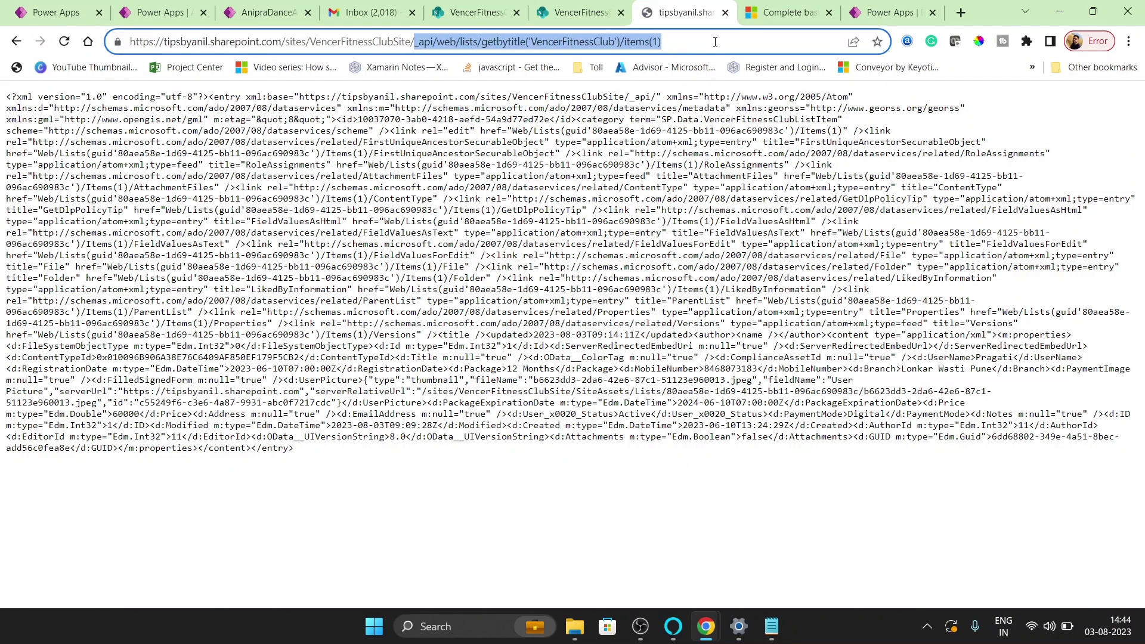
pyautogui.click(889, 12)
pyautogui.click(611, 346)
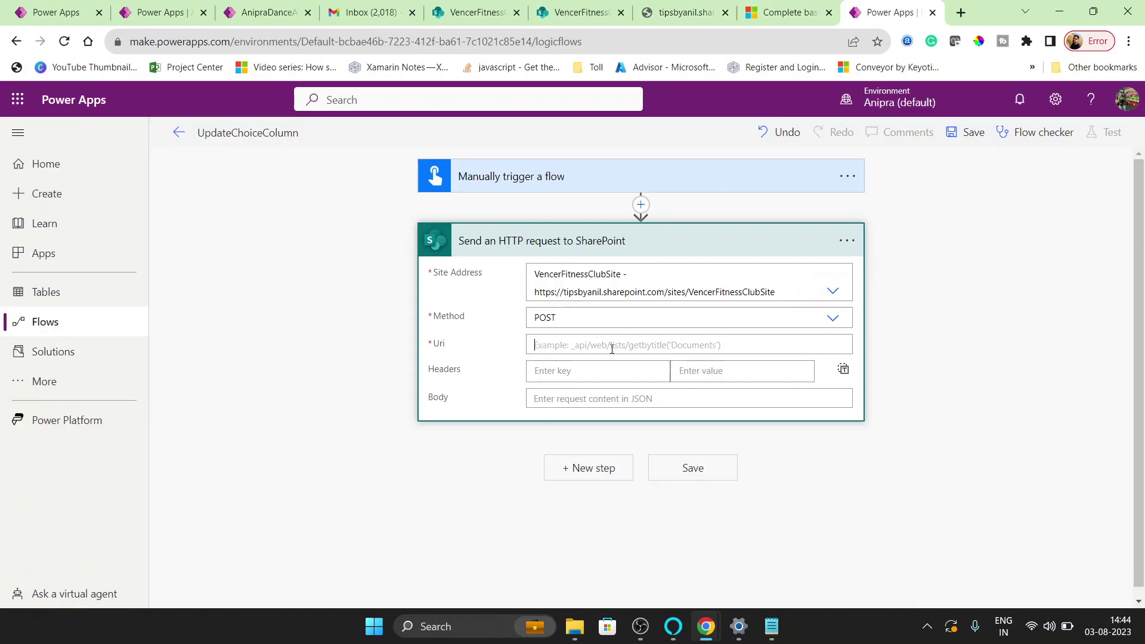
# Paste item 1's REST path as the Uri and add header accept: application/json;odata=verbose
pyautogui.hotkey('ctrl', 'v')
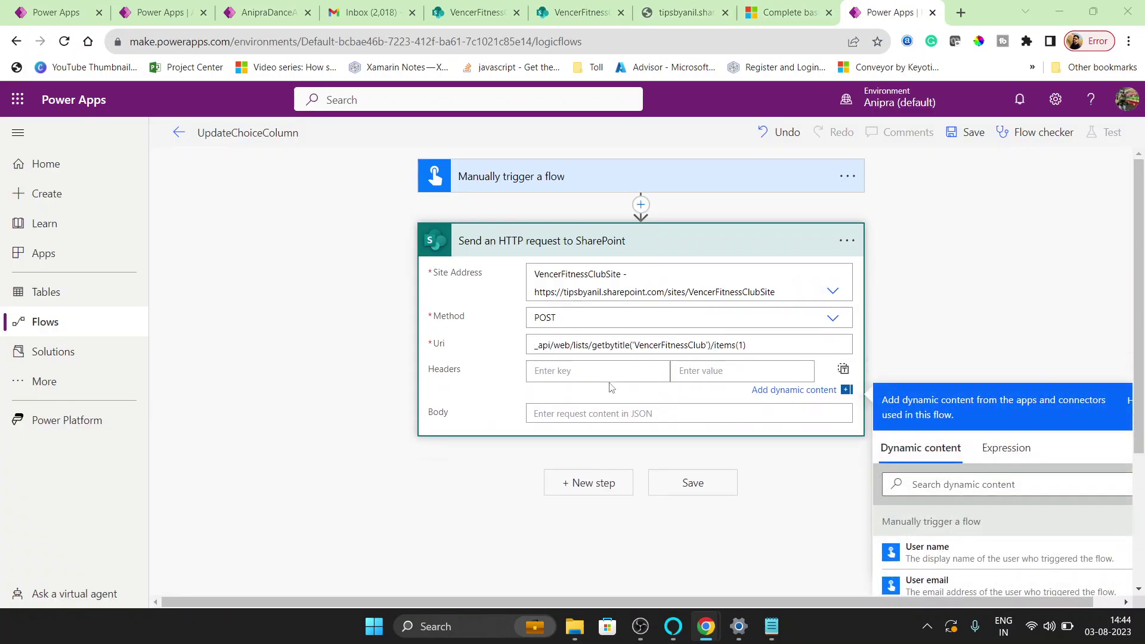
pyautogui.hotkey('alt', 'Tab')
pyautogui.press('Tab')
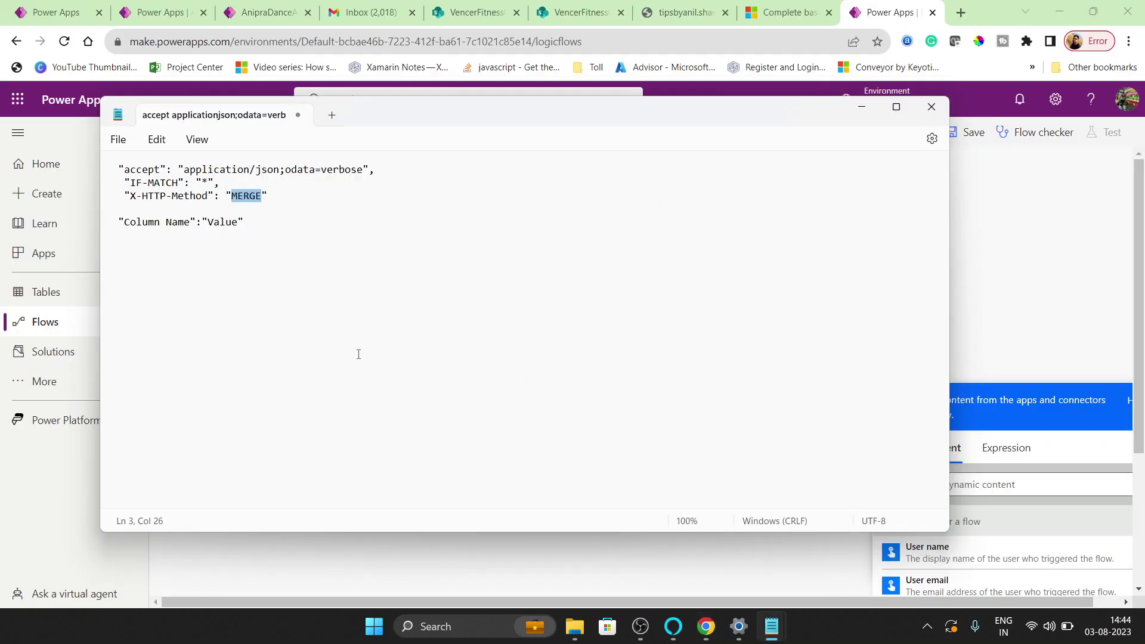
pyautogui.doubleClick(151, 173)
pyautogui.hotkey('ctrl', 'c')
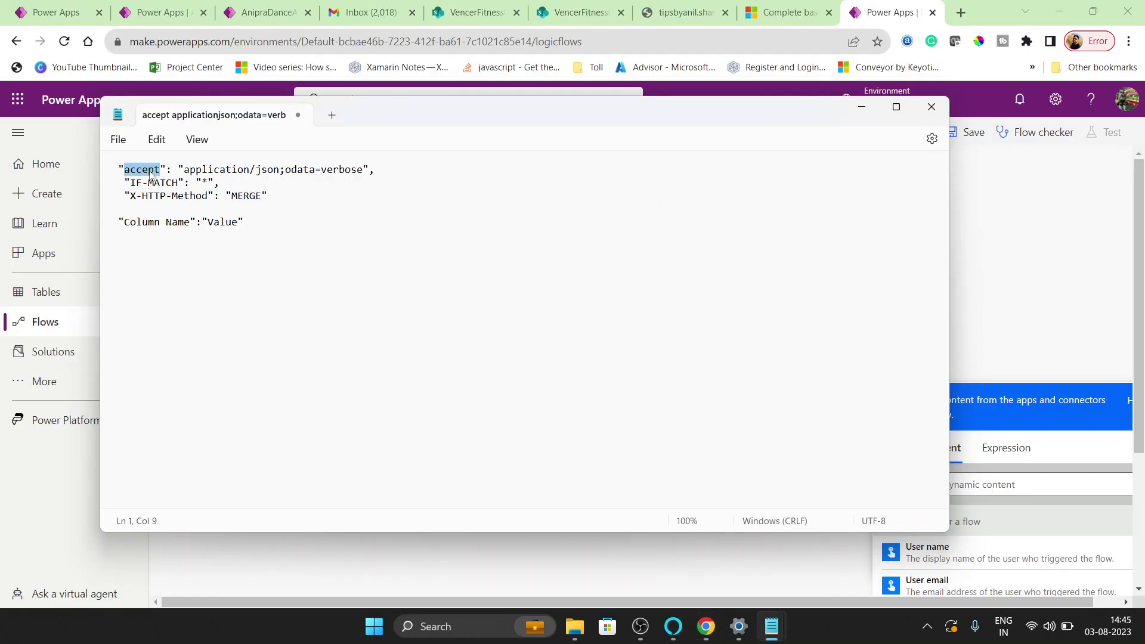
pyautogui.hotkey('alt', 'Tab')
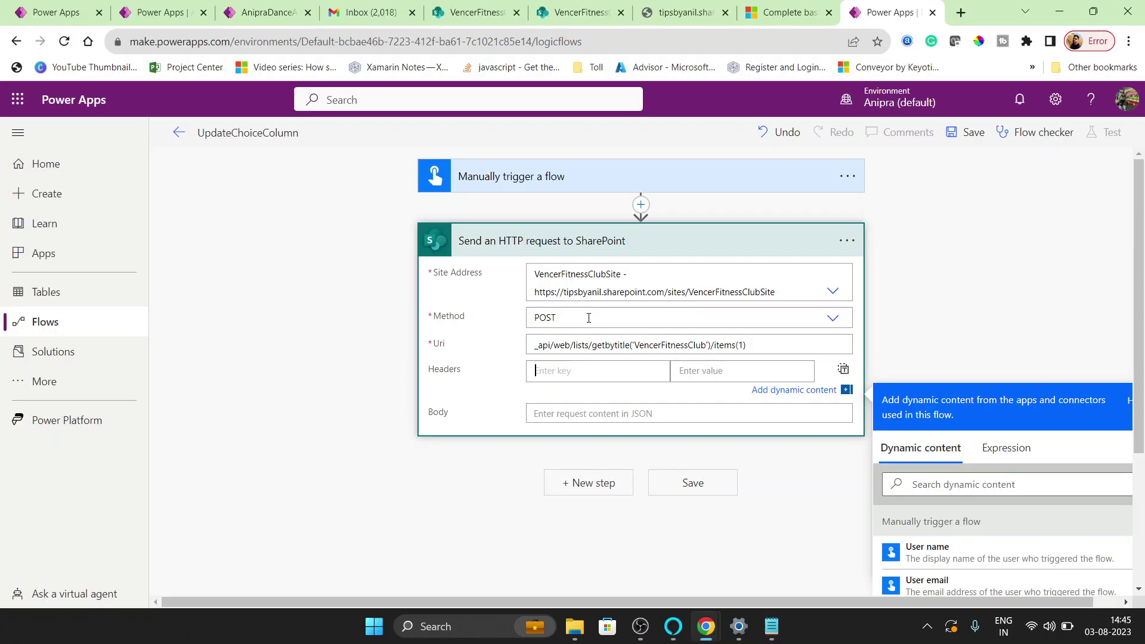
pyautogui.click(608, 362)
pyautogui.hotkey('ctrl', 'v')
pyautogui.press('Tab')
pyautogui.hotkey('alt', 'Tab')
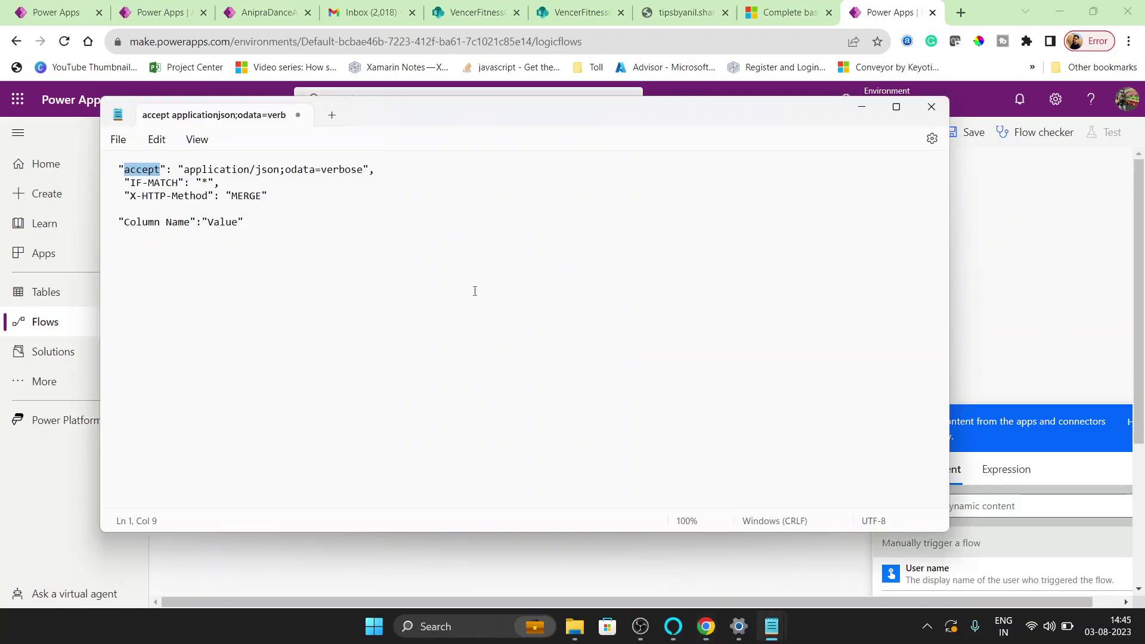
pyautogui.moveTo(184, 170); pyautogui.dragTo(382, 171)
pyautogui.hotkey('ctrl', 'c')
pyautogui.hotkey('alt', 'Tab')
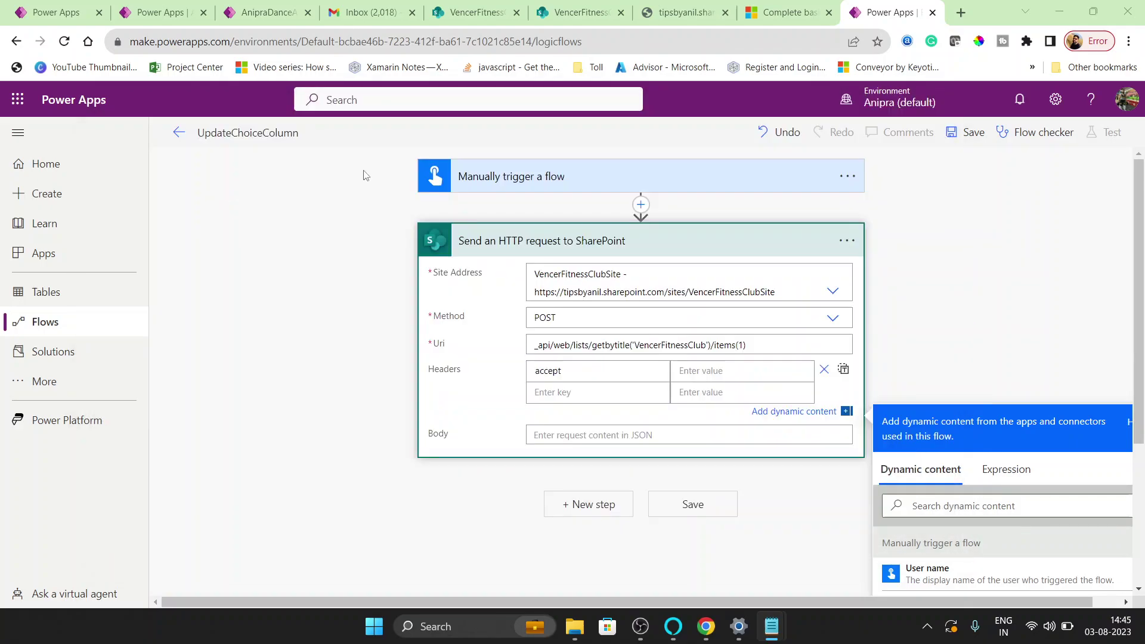
pyautogui.hotkey('ctrl', 'v')
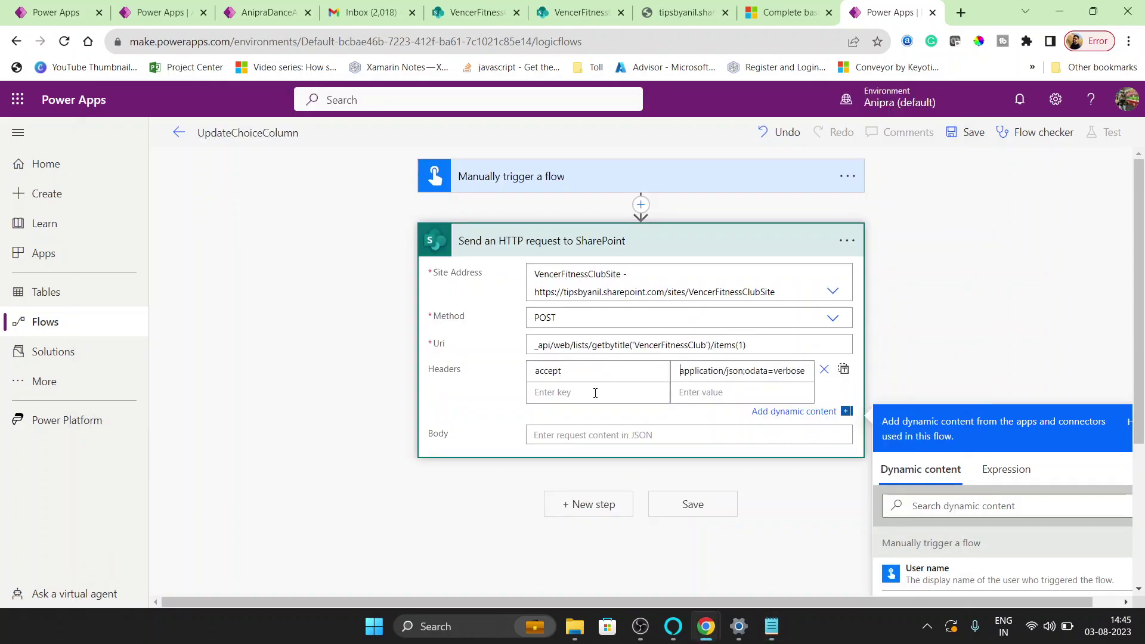
# Add the IF-MATCH header with value *
pyautogui.click(595, 393)
pyautogui.hotkey('alt', 'Tab')
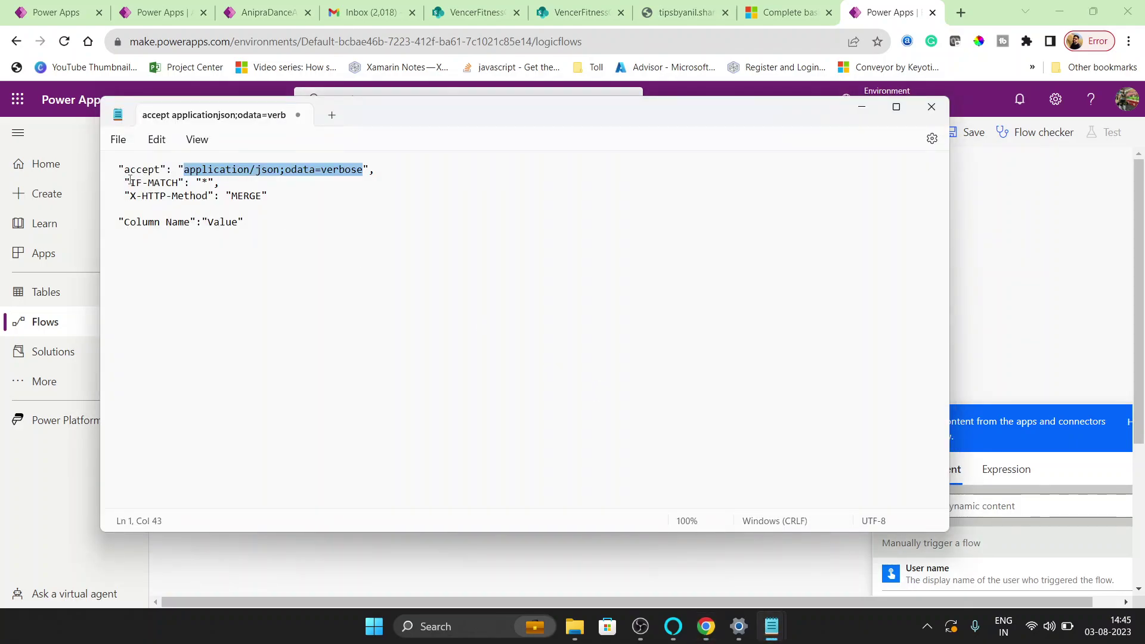
pyautogui.moveTo(130, 181); pyautogui.dragTo(174, 183)
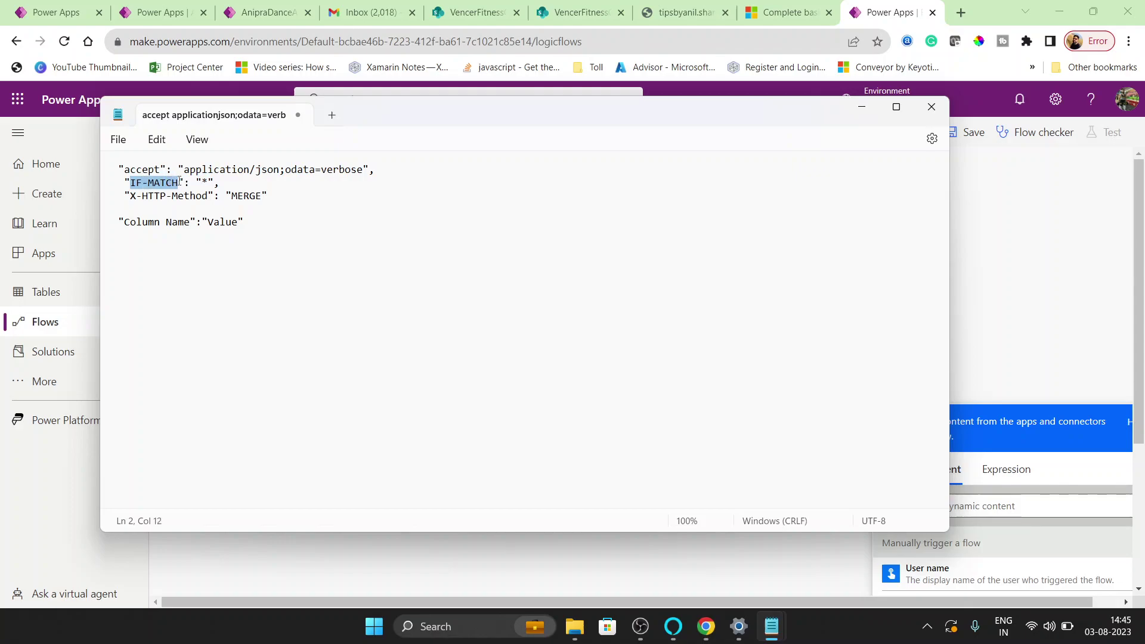
pyautogui.hotkey('alt', 'Tab')
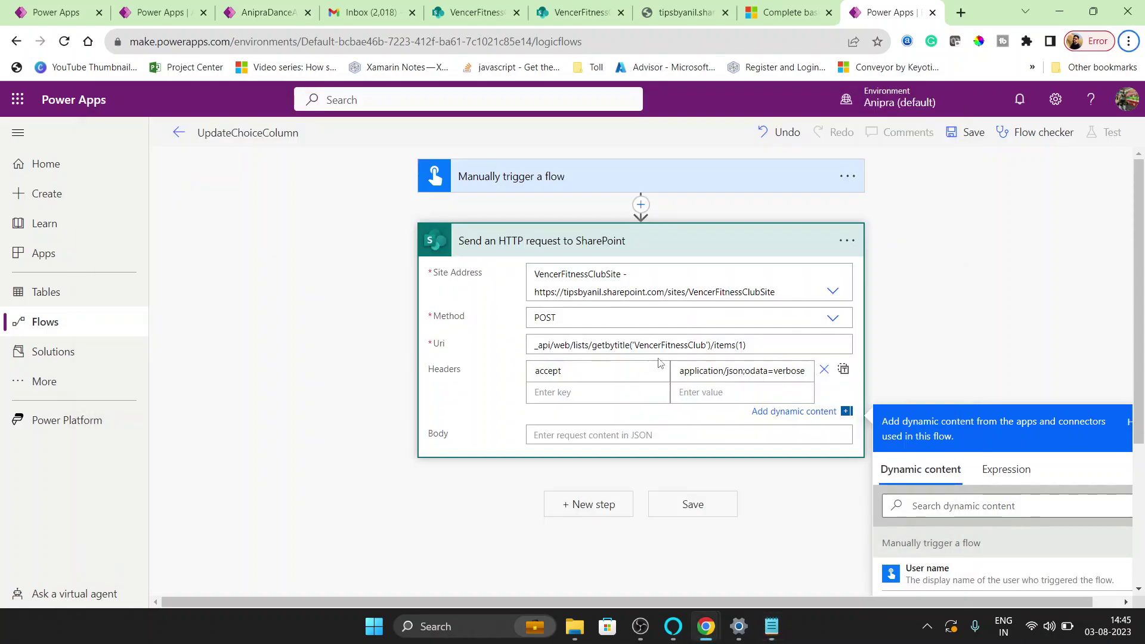
pyautogui.hotkey('ctrl', 'v')
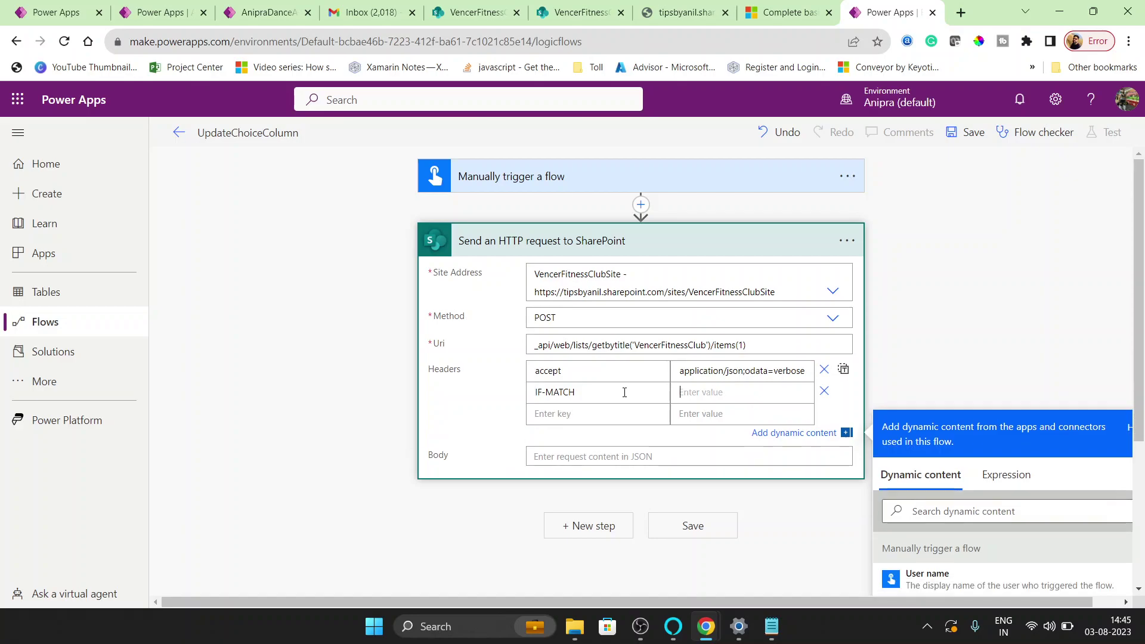
pyautogui.press('Tab')
pyautogui.write('*')
pyautogui.press('Tab')
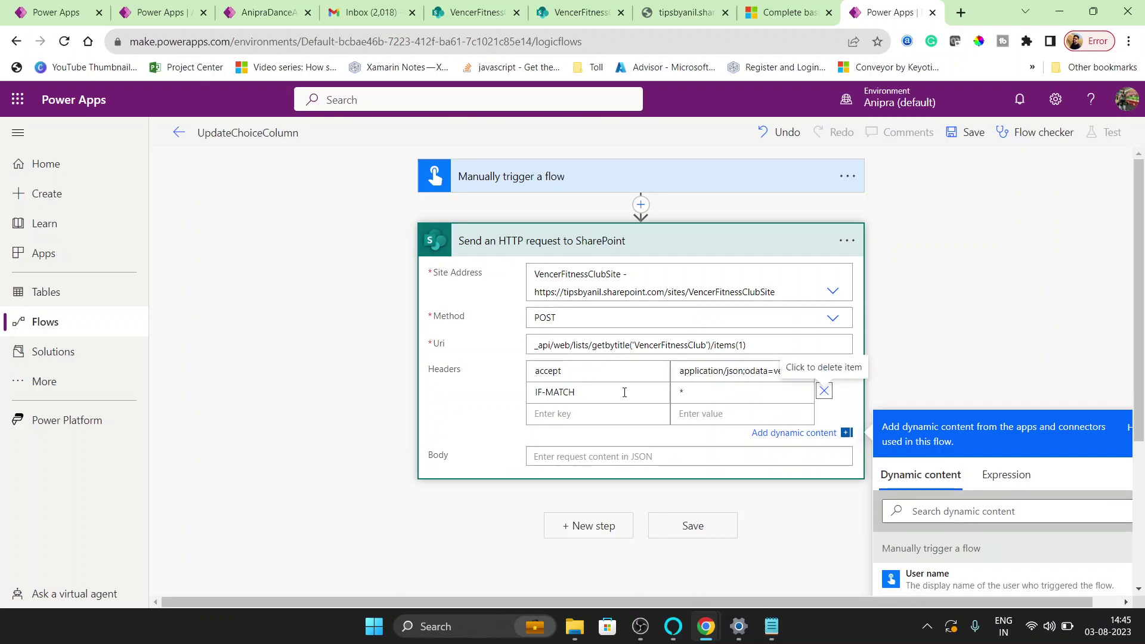
pyautogui.press('Tab')
# Add header X-HTTP-Method: MERGE and start the body with empty braces {}
pyautogui.hotkey('alt', 'Tab')
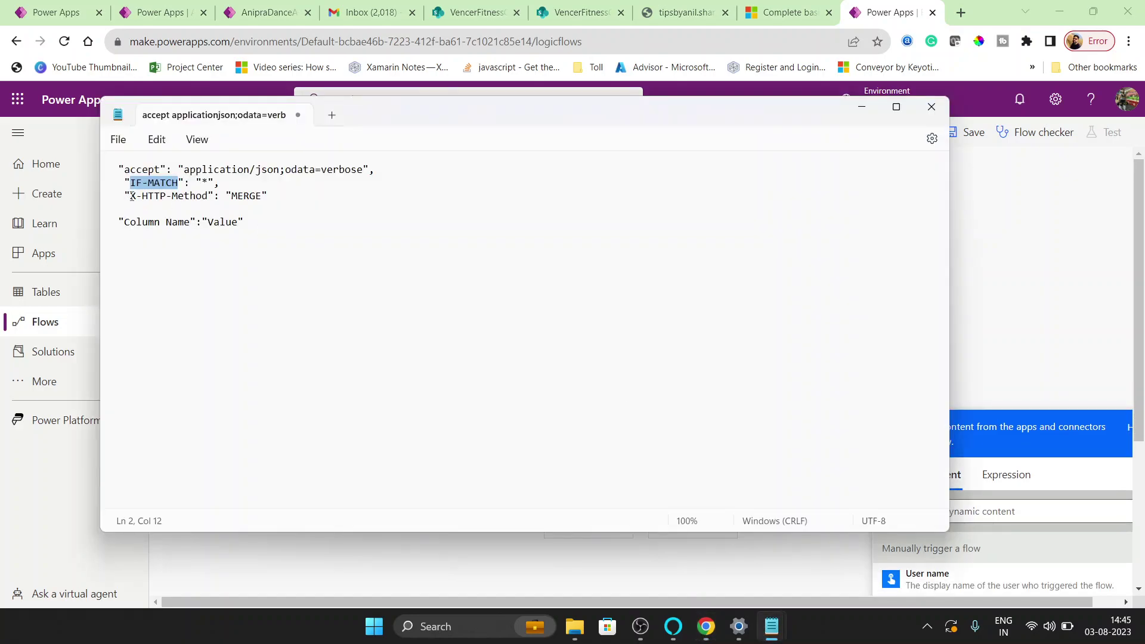
pyautogui.moveTo(132, 197); pyautogui.dragTo(197, 193)
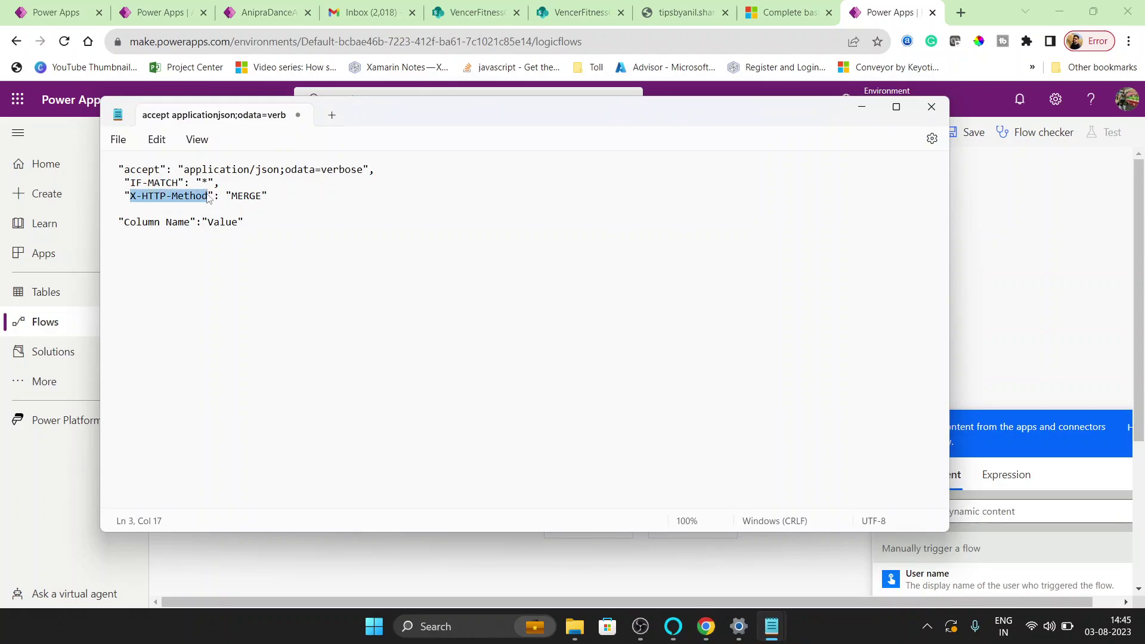
pyautogui.hotkey('alt', 'Tab')
pyautogui.hotkey('ctrl', 'v')
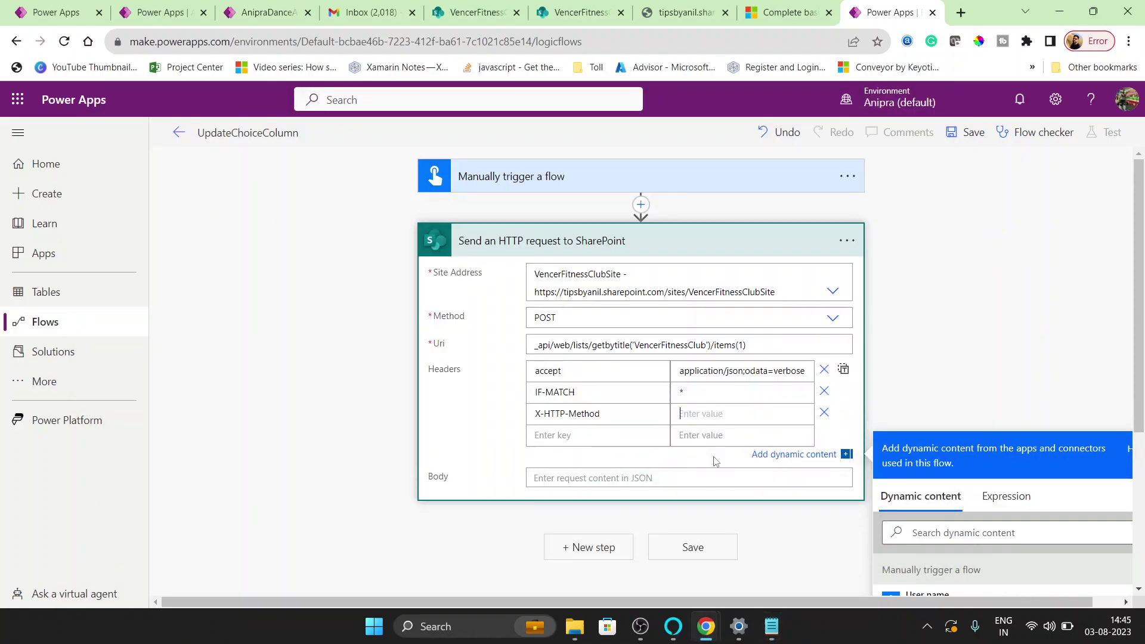
pyautogui.hotkey('alt', 'Tab')
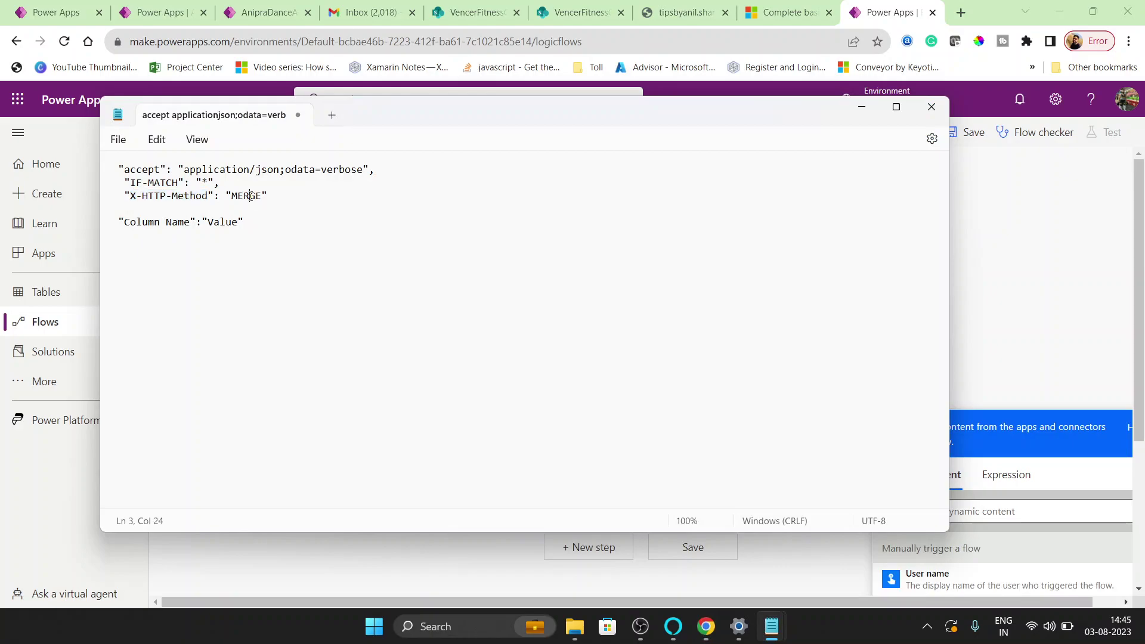
pyautogui.doubleClick(253, 201)
pyautogui.hotkey('alt', 'Tab')
pyautogui.click(694, 413)
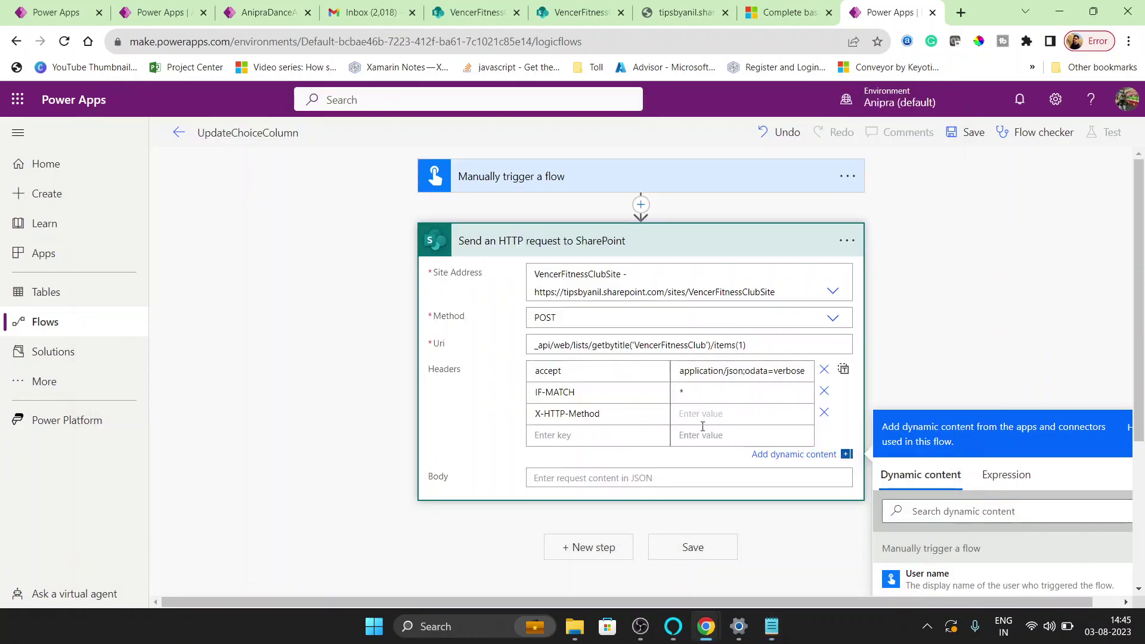
pyautogui.hotkey('ctrl', 'v')
pyautogui.click(632, 481)
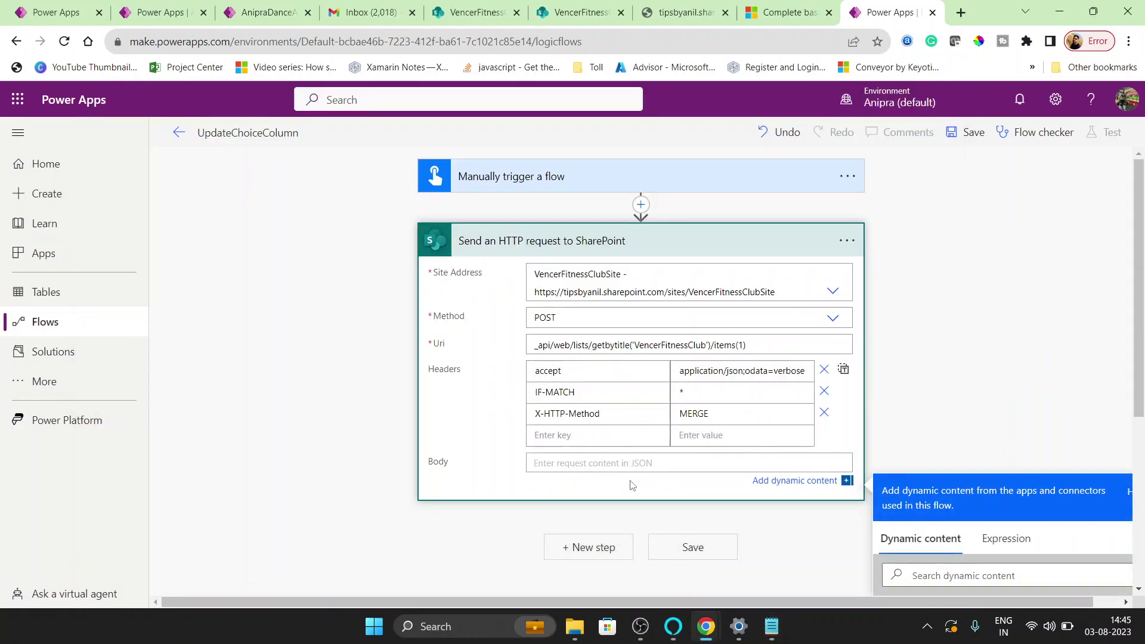
pyautogui.write('{}')
pyautogui.press('Return')
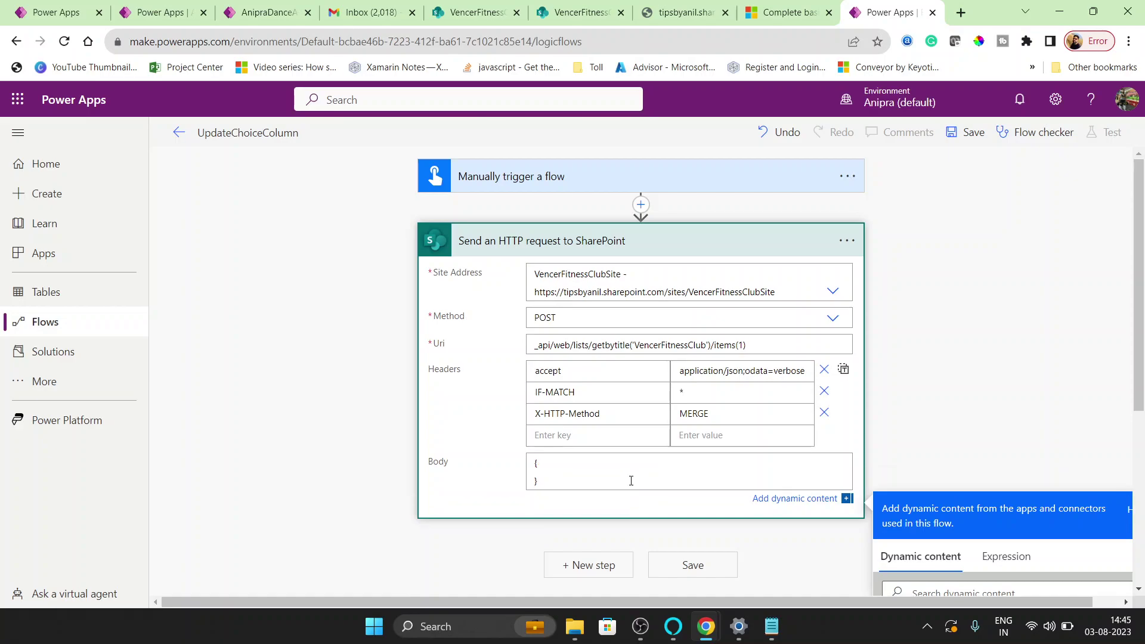
# Write "PaymentMode":"Cash" inside the body braces and save the flow
pyautogui.click(599, 6)
pyautogui.hscroll(2, 910, 378)
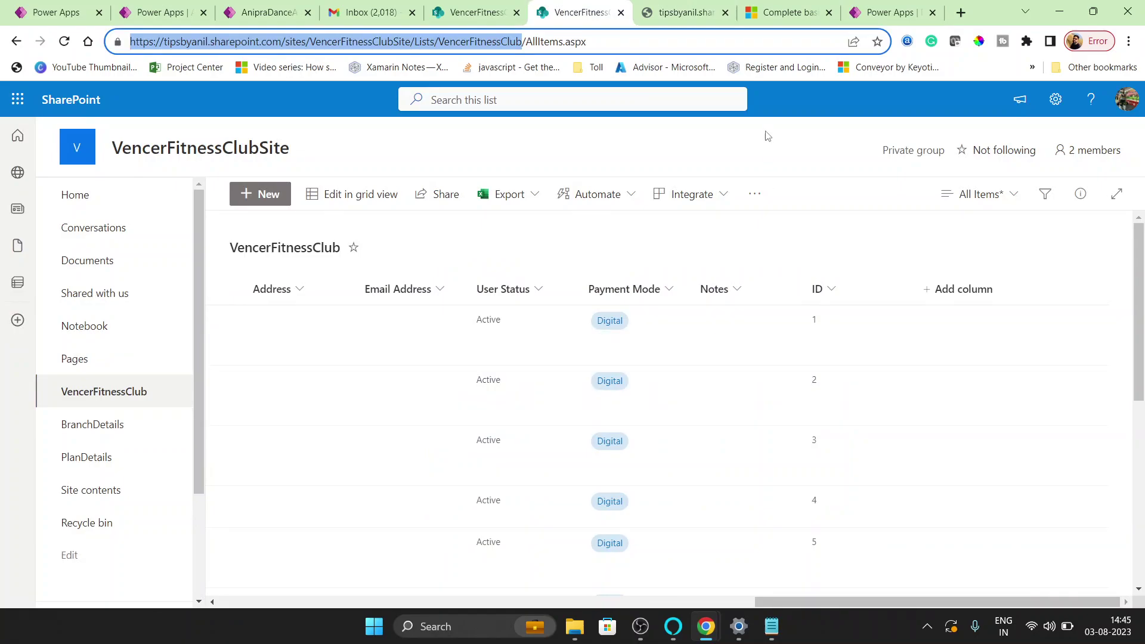
pyautogui.click(877, 6)
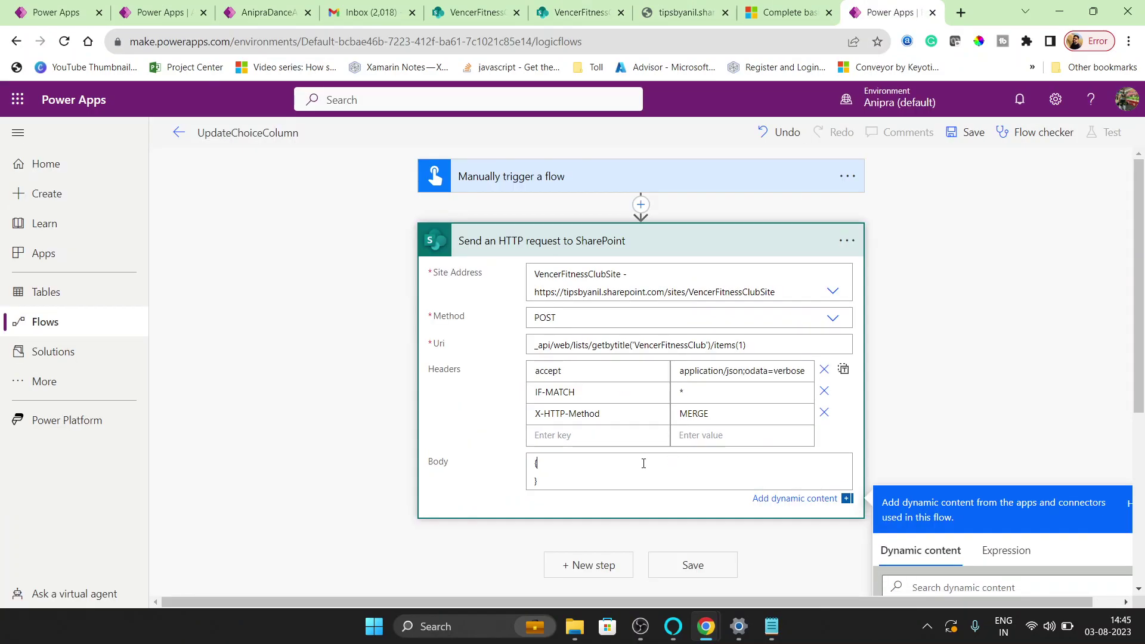
pyautogui.press('Return')
pyautogui.press('BackSpace')
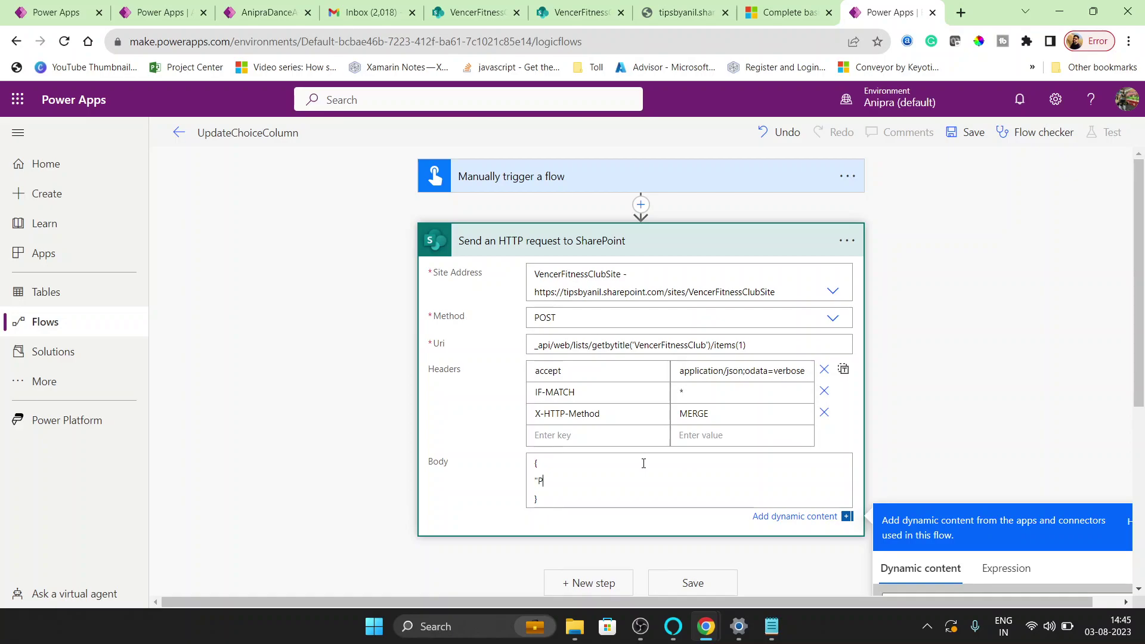
pyautogui.write('"PaymentMode":"Cash"')
pyautogui.click(959, 137)
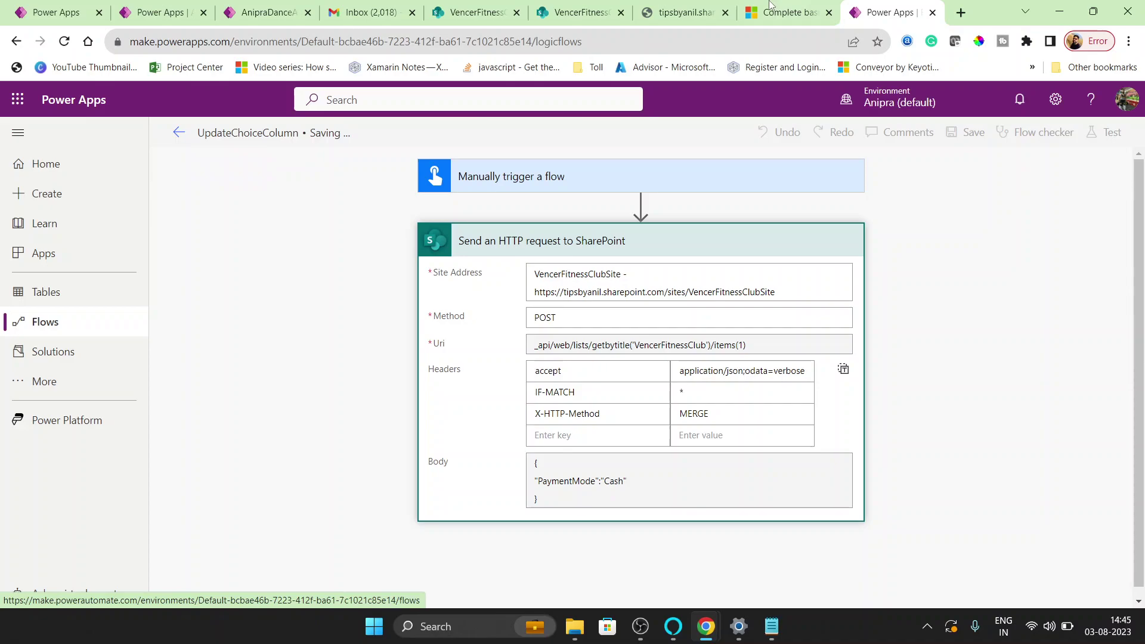
# Reload the SharePoint list page to view the current item values
pyautogui.click(576, 12)
pyautogui.click(574, 39)
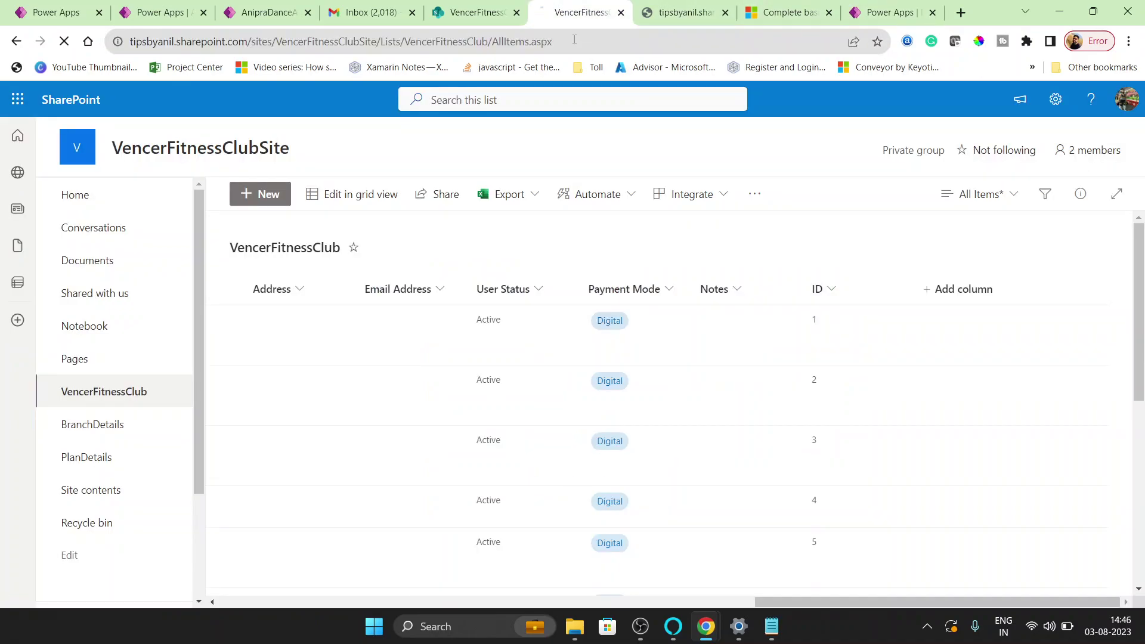
pyautogui.press('Return')
pyautogui.hscroll(15, 829, 324)
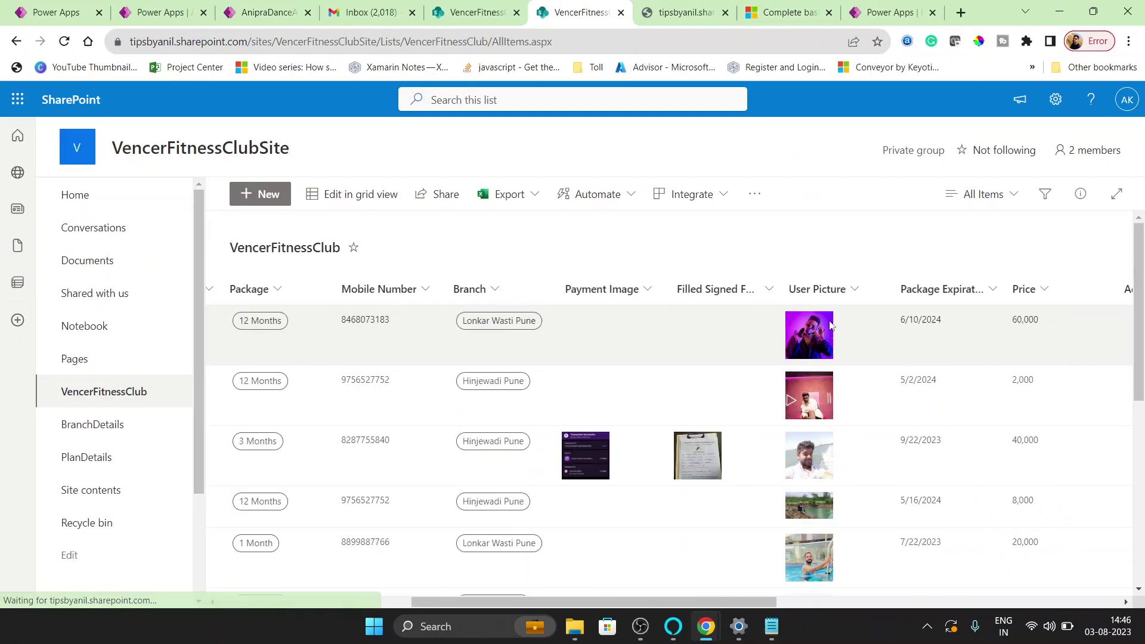
pyautogui.click(883, 8)
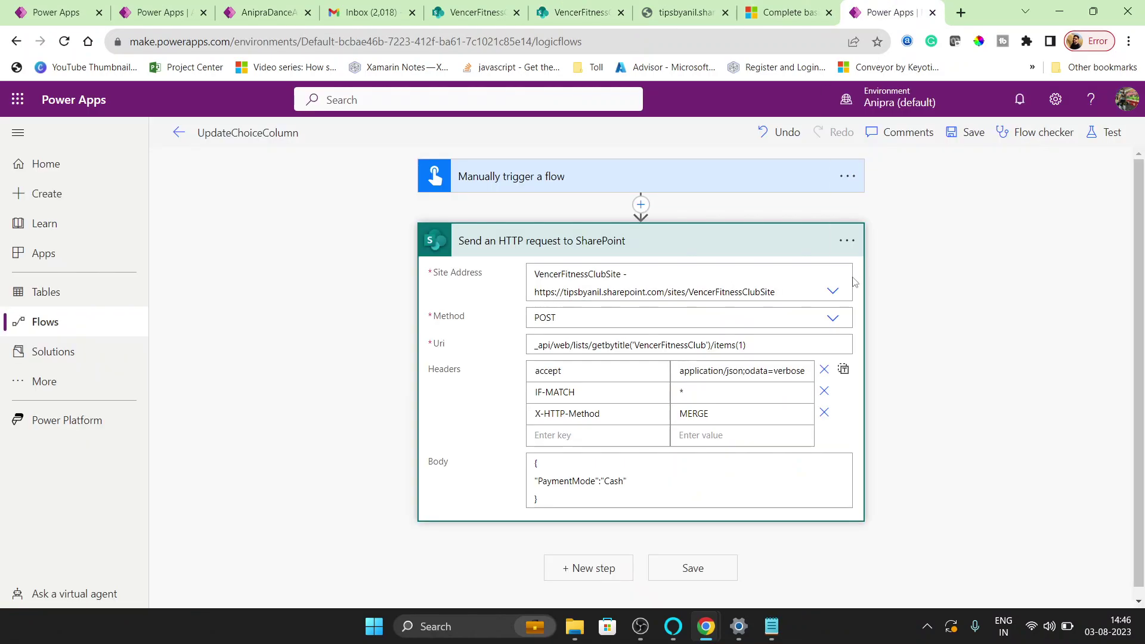
# Save the flow and run a manual test that changes item 1's Payment Mode to Cash
pyautogui.click(974, 134)
pyautogui.click(1107, 134)
pyautogui.click(912, 170)
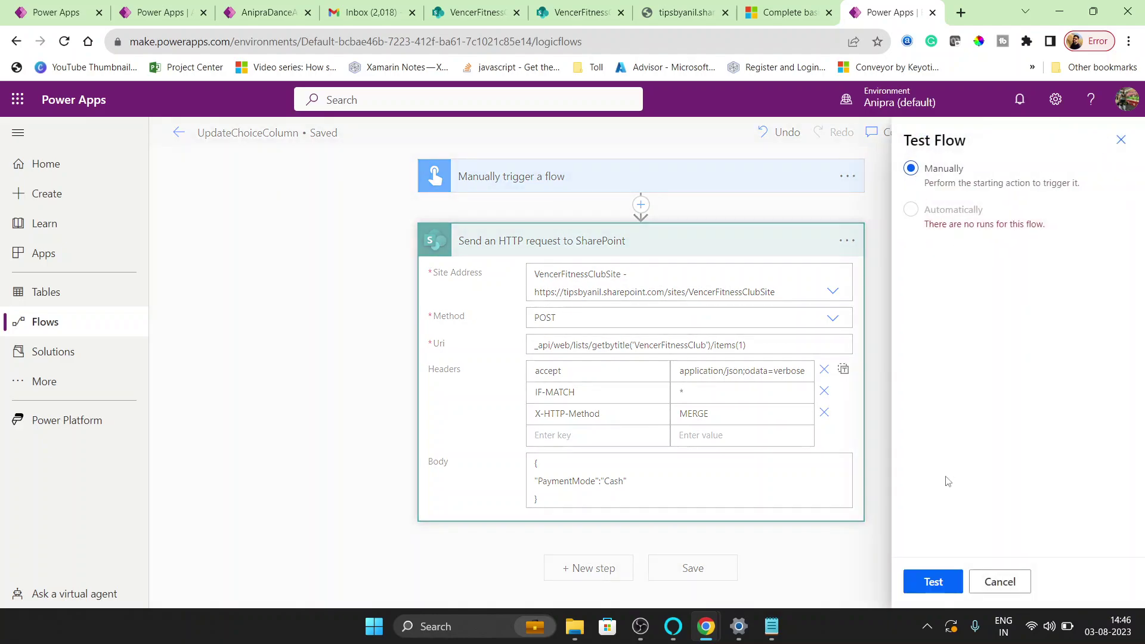
pyautogui.click(934, 582)
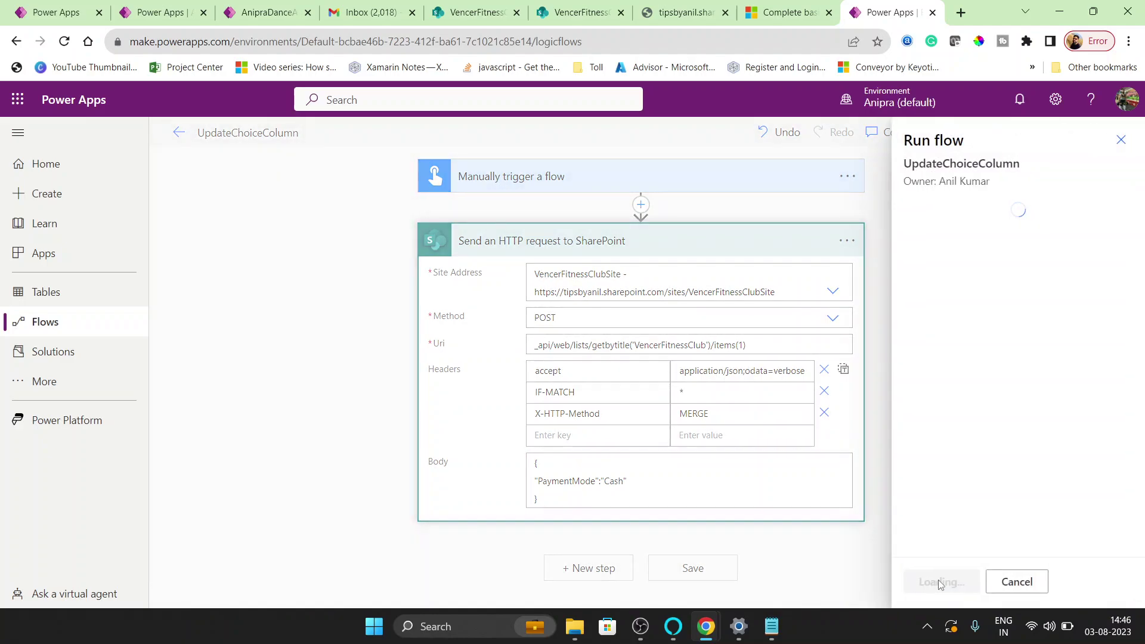
pyautogui.click(942, 583)
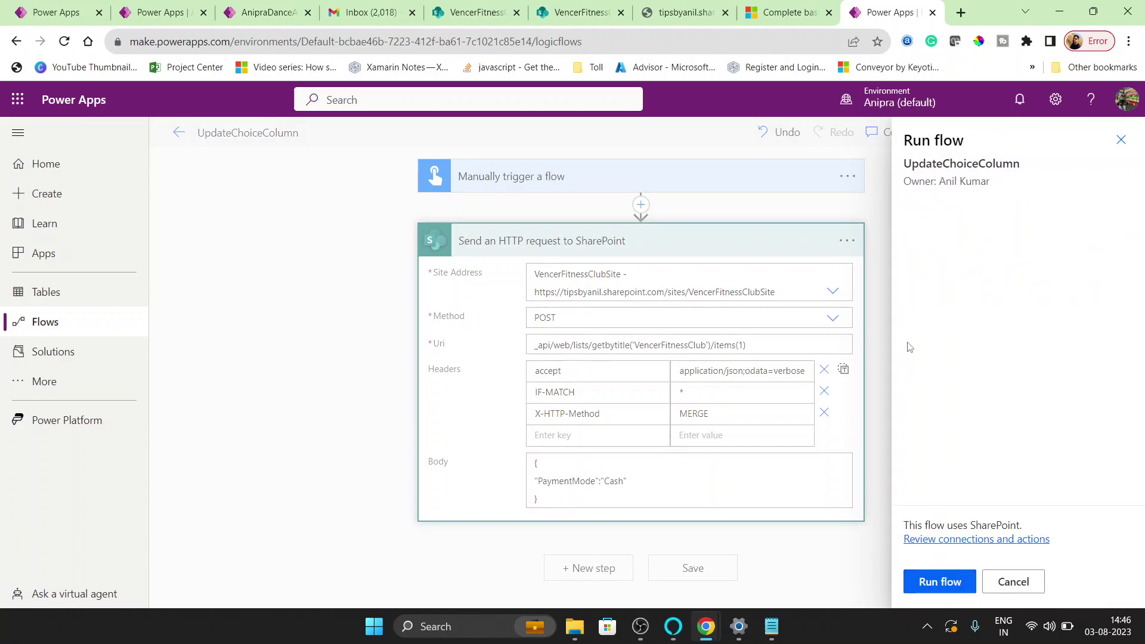
pyautogui.click(937, 580)
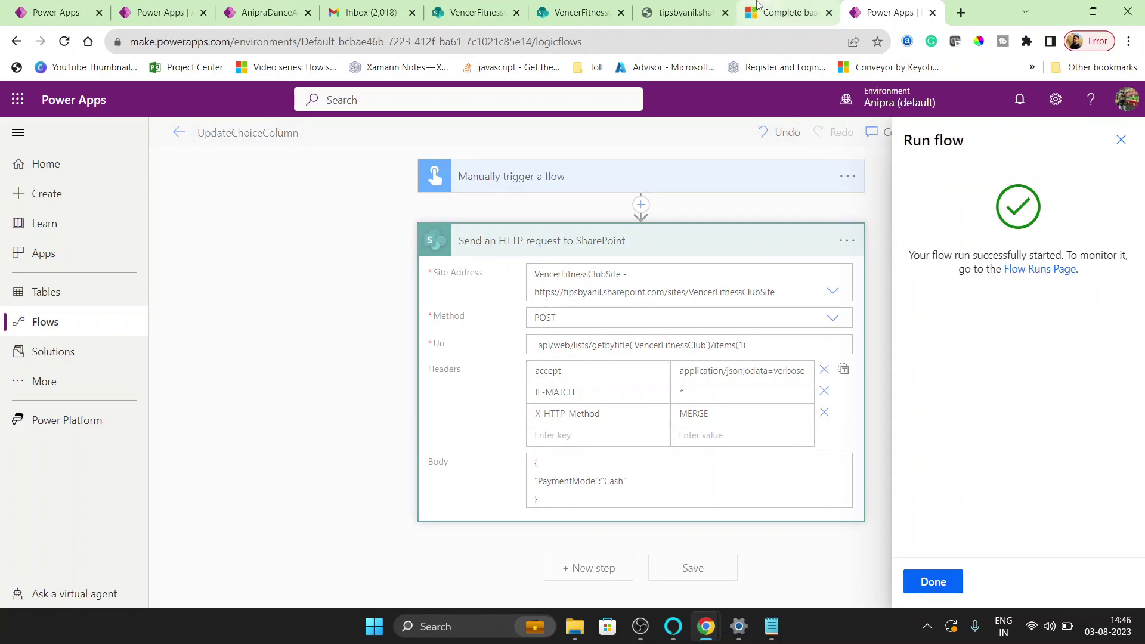
pyautogui.click(599, 7)
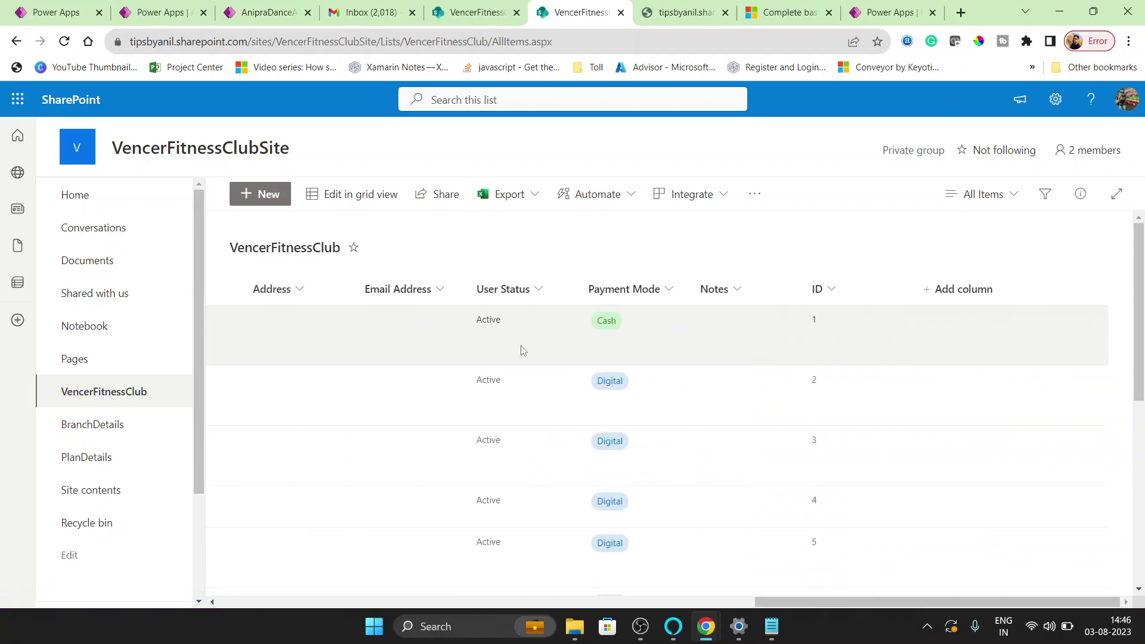
# Check row 1 now shows Cash, then close the flow's run result panel
pyautogui.hscroll(-10, 521, 351)
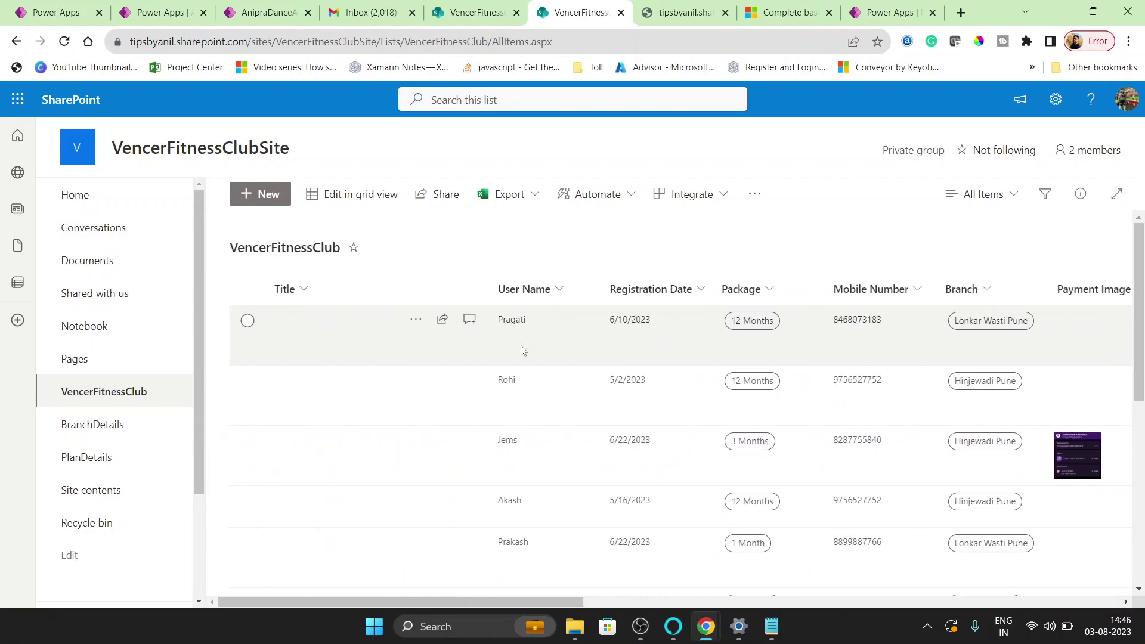
pyautogui.click(889, 12)
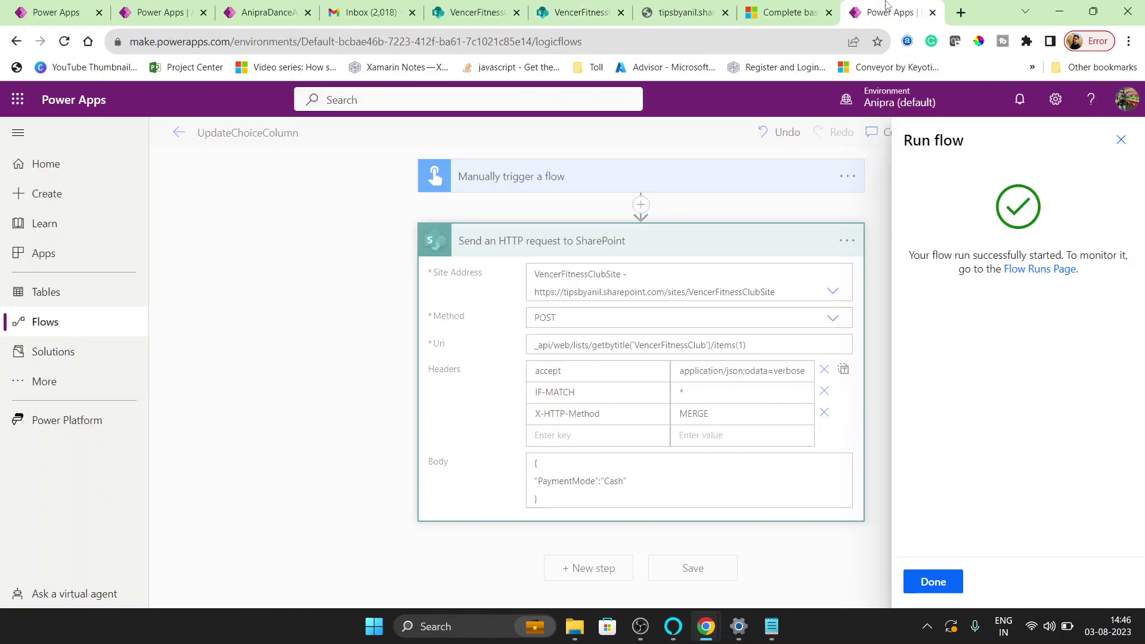
pyautogui.click(1121, 139)
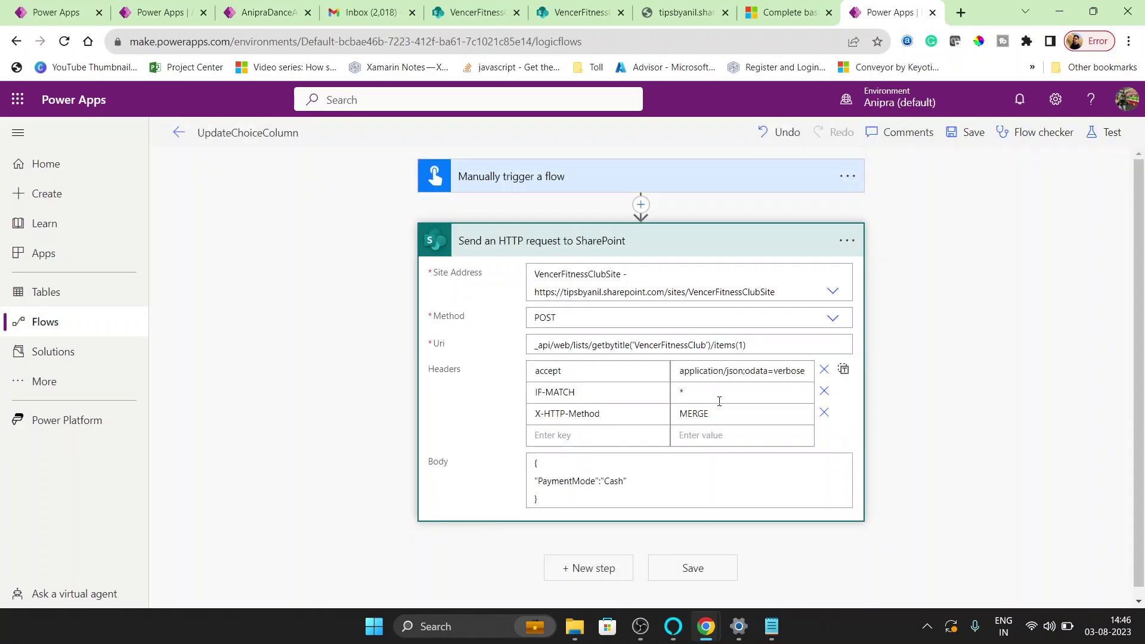
# Replace the body field name PaymentMode with UserName and save the flow
pyautogui.doubleClick(588, 477)
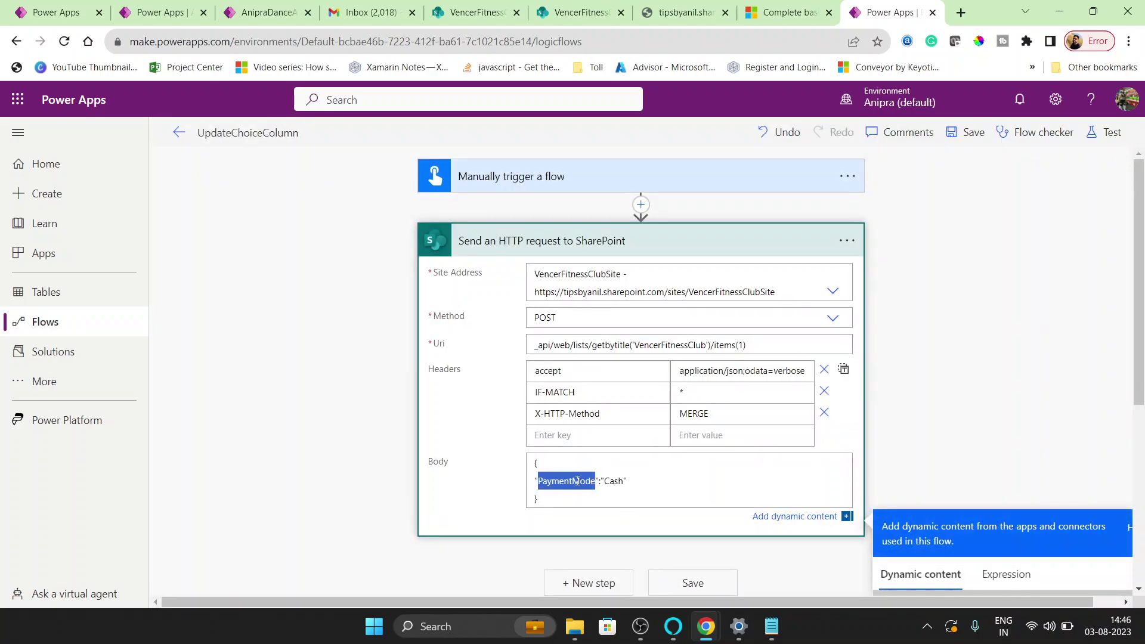
pyautogui.write('UserName')
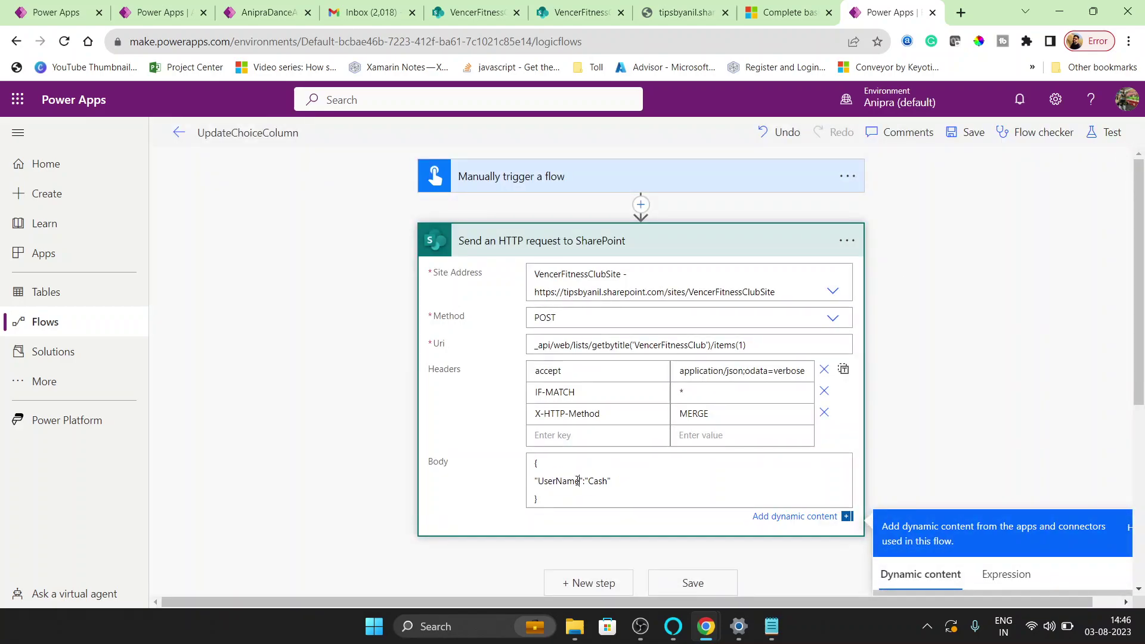
pyautogui.doubleClick(548, 481)
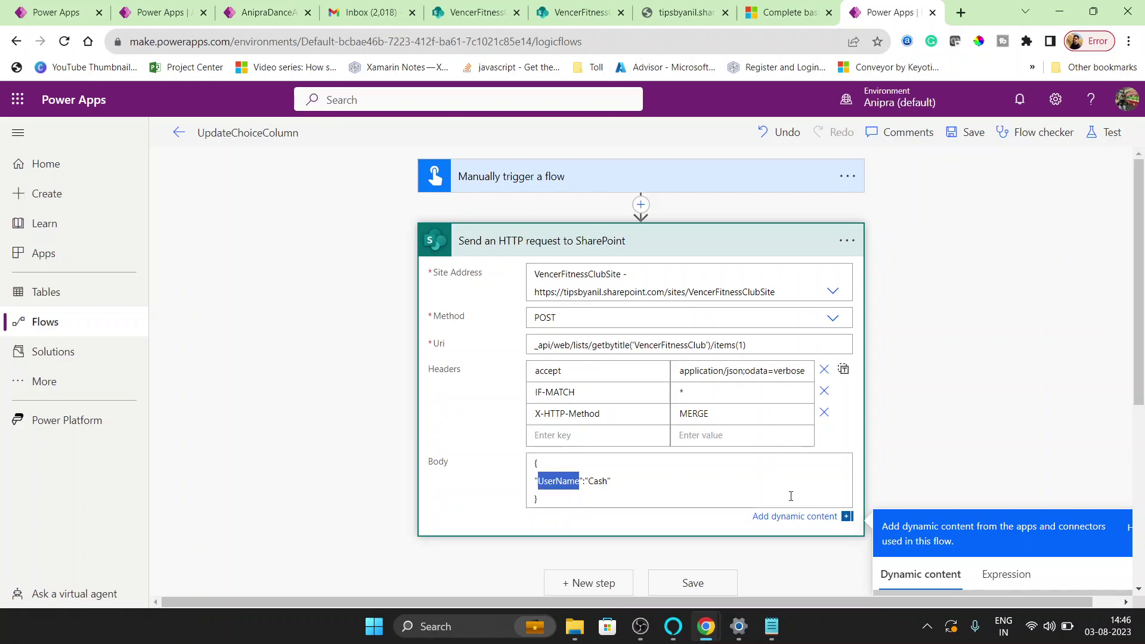
pyautogui.click(928, 482)
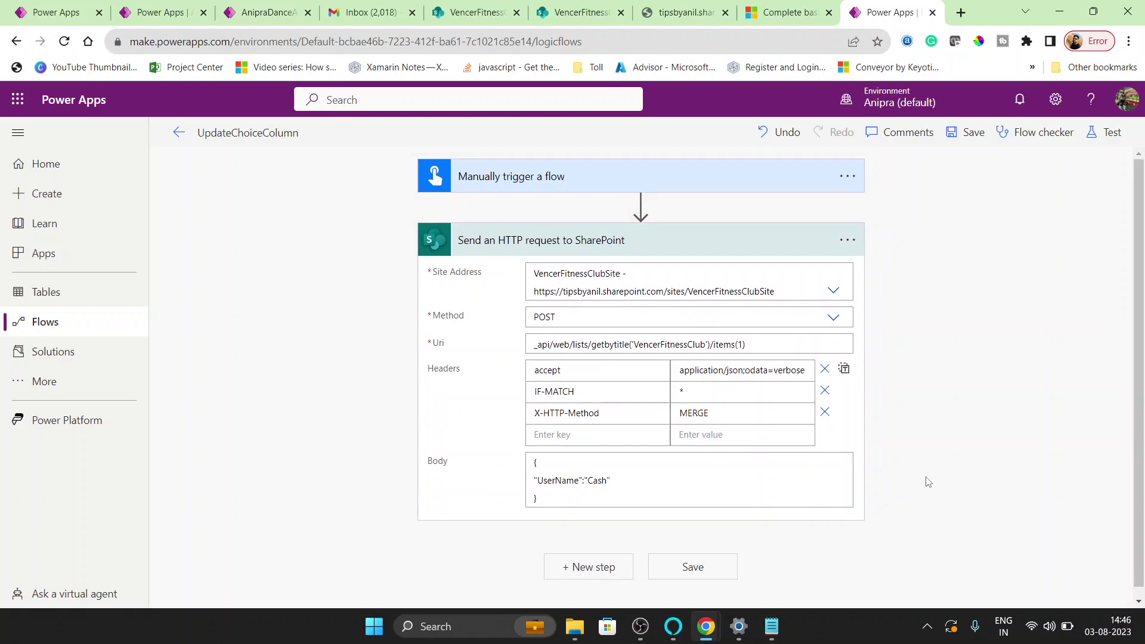
pyautogui.click(972, 132)
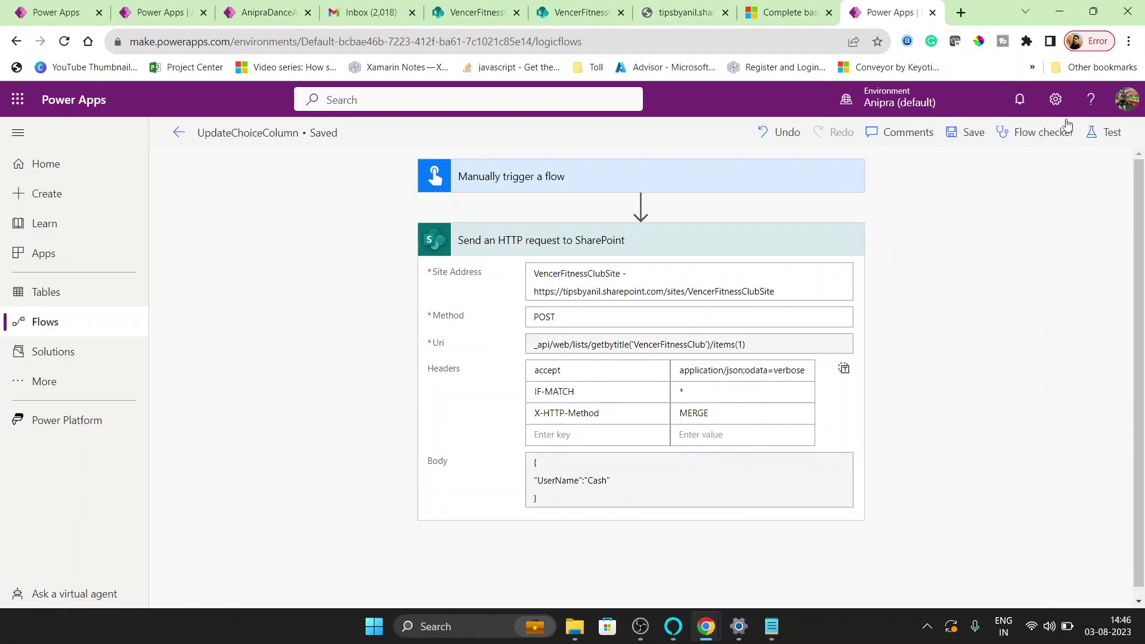
pyautogui.click(1101, 143)
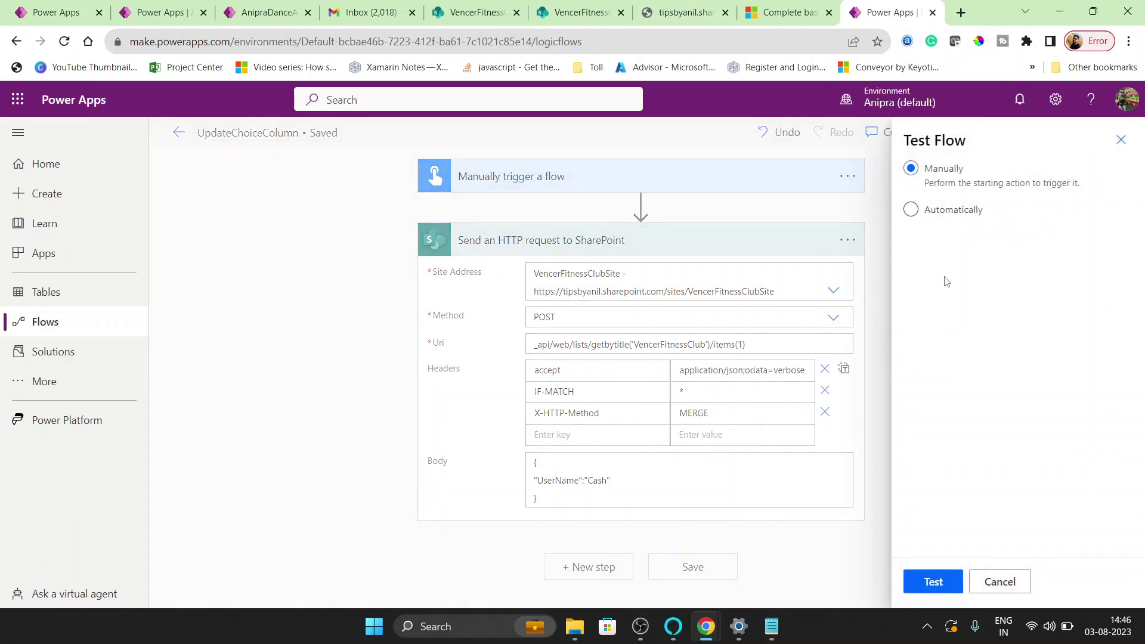
pyautogui.click(674, 484)
# Replace the body value Cash with the member's name and save the flow
pyautogui.doubleClick(597, 480)
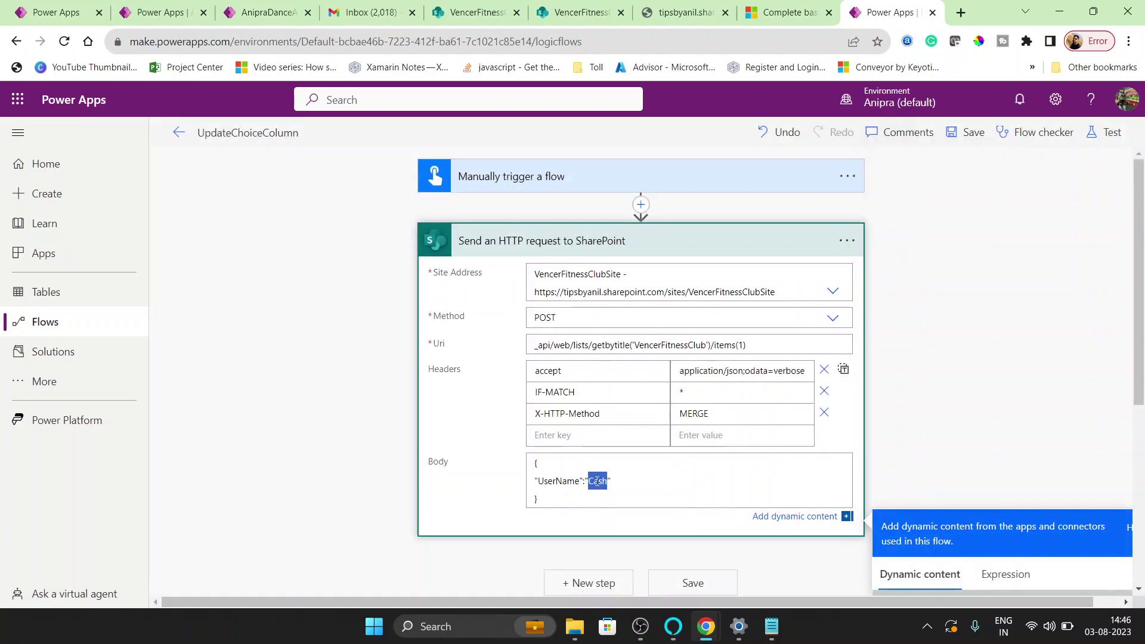
pyautogui.write('Ashok')
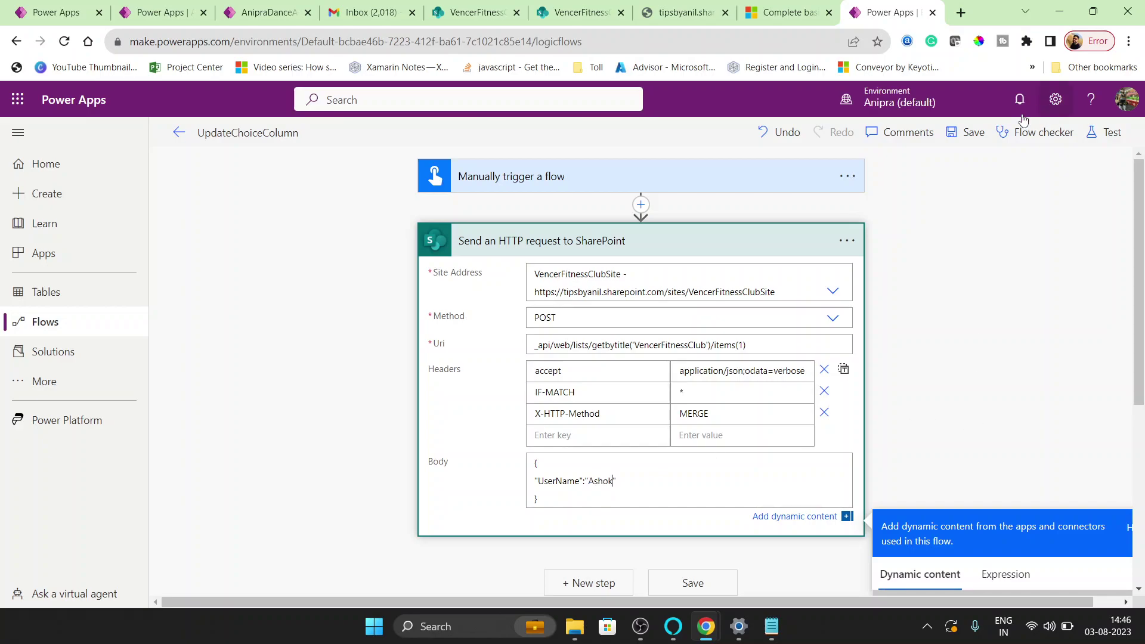
pyautogui.click(969, 133)
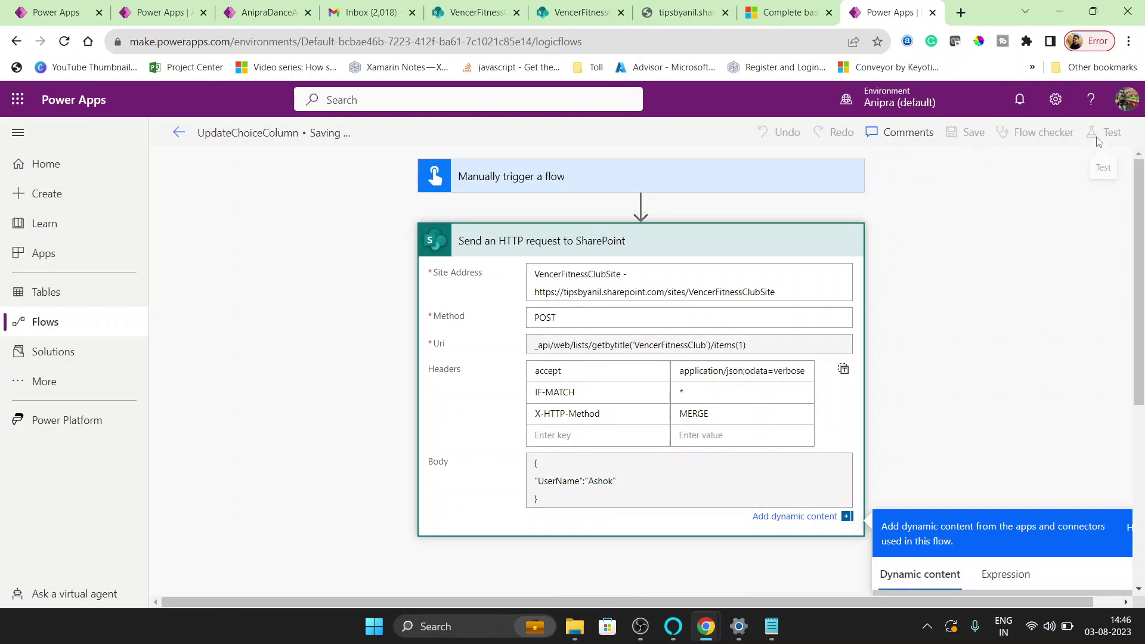
pyautogui.click(559, 7)
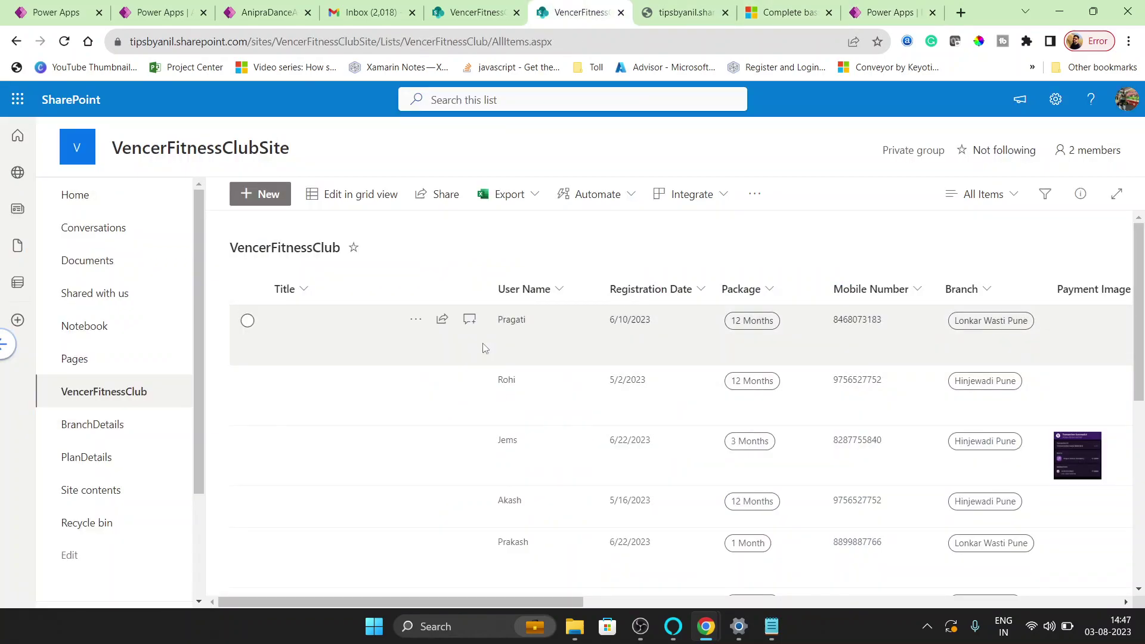
# Go back from List Settings to the list, then return to the flow editor
pyautogui.hotkey('alt', 'Left')
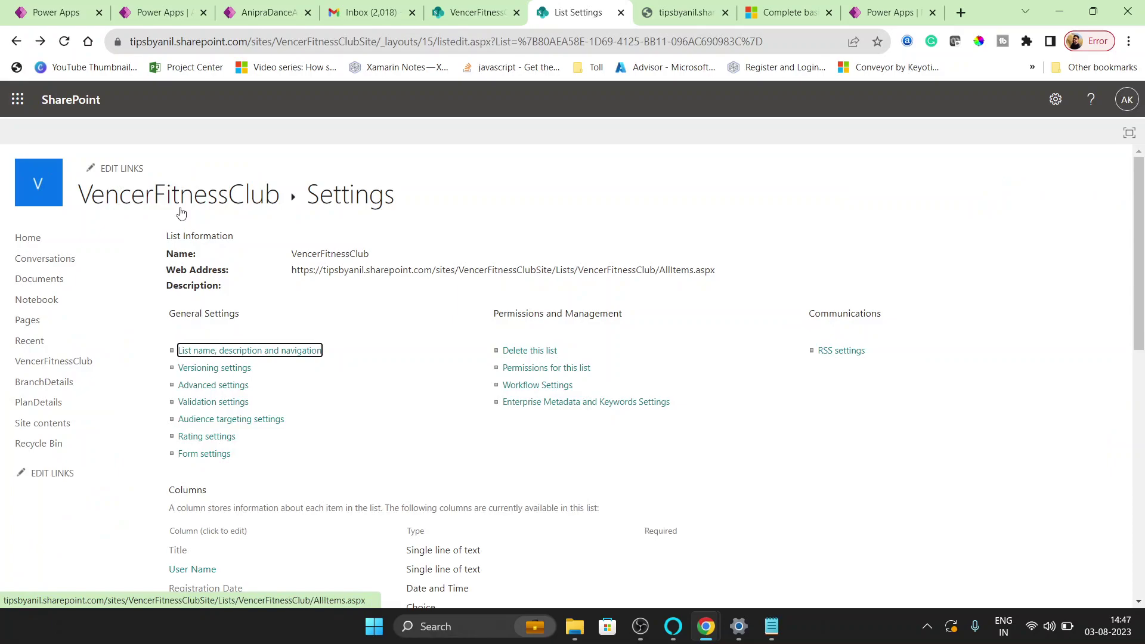
pyautogui.click(181, 213)
pyautogui.click(889, 12)
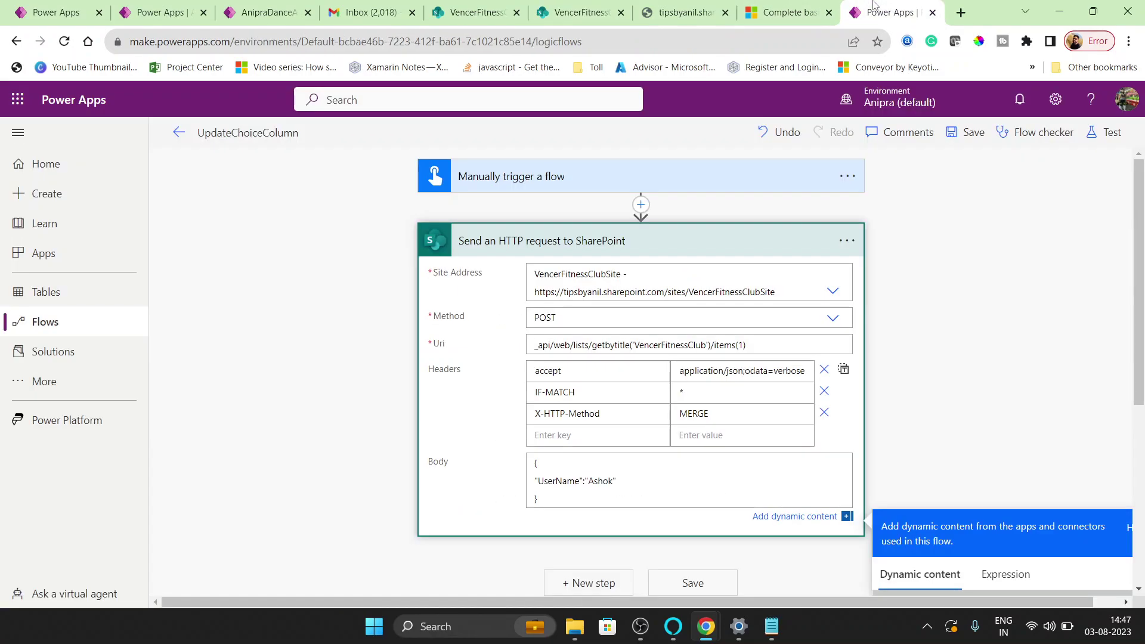
pyautogui.click(608, 8)
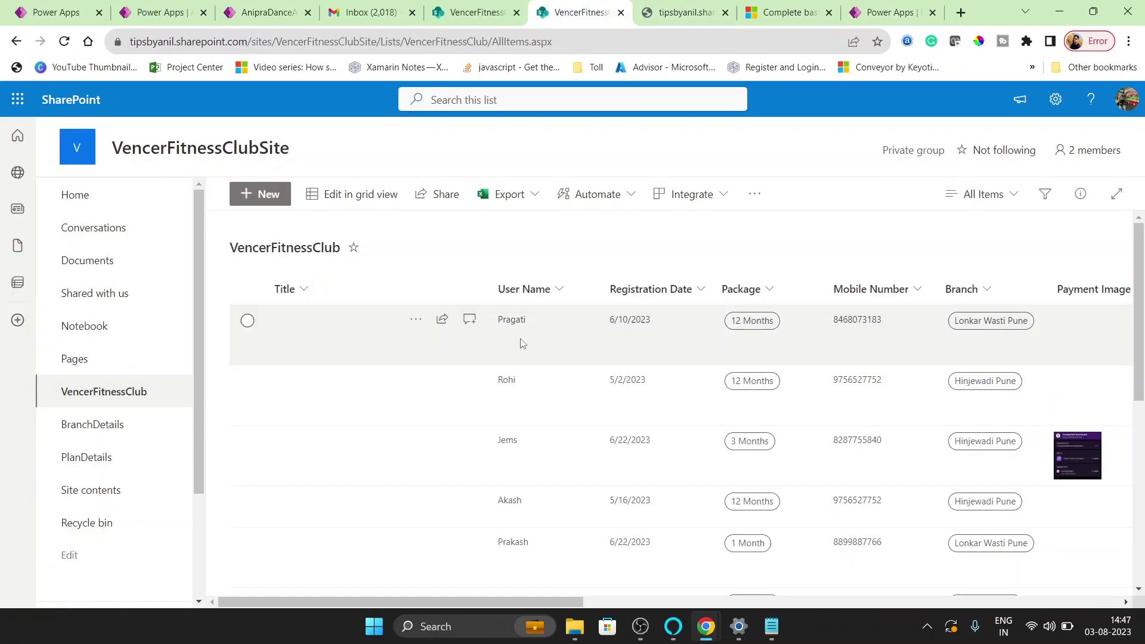
pyautogui.click(889, 12)
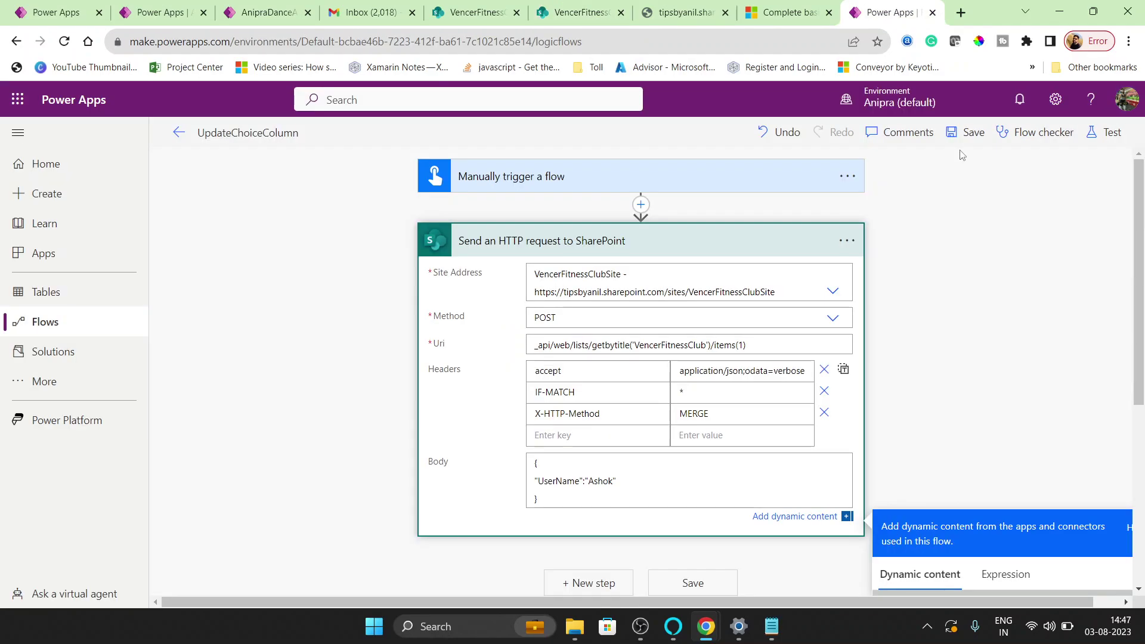
# Start a manual test run of the flow, then reload the SharePoint list page
pyautogui.click(1097, 143)
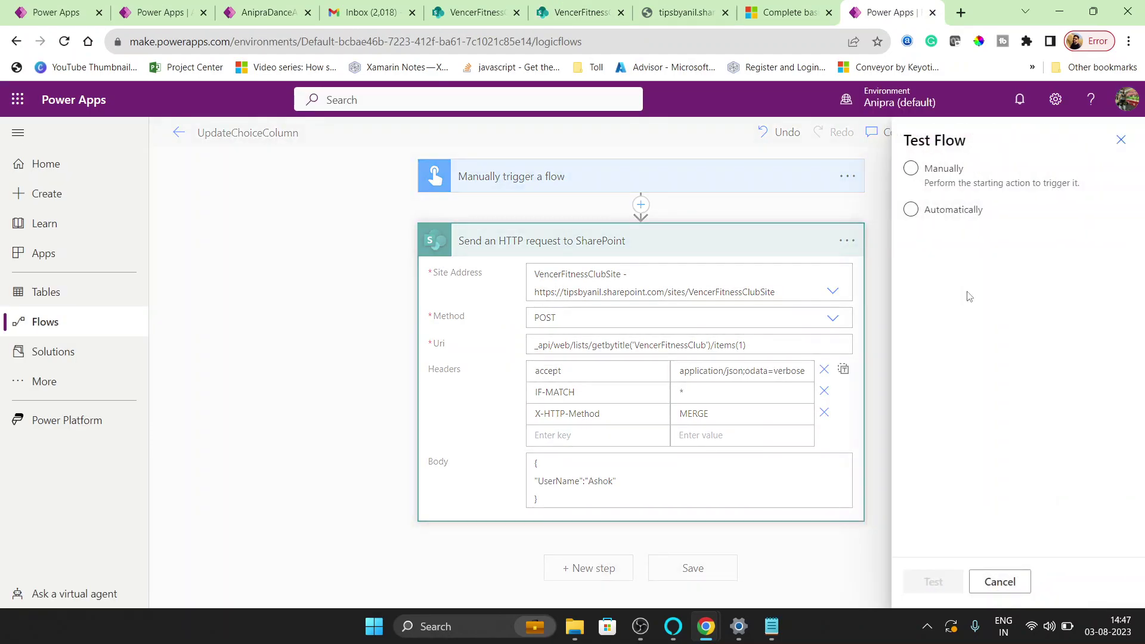
pyautogui.click(912, 168)
pyautogui.click(934, 582)
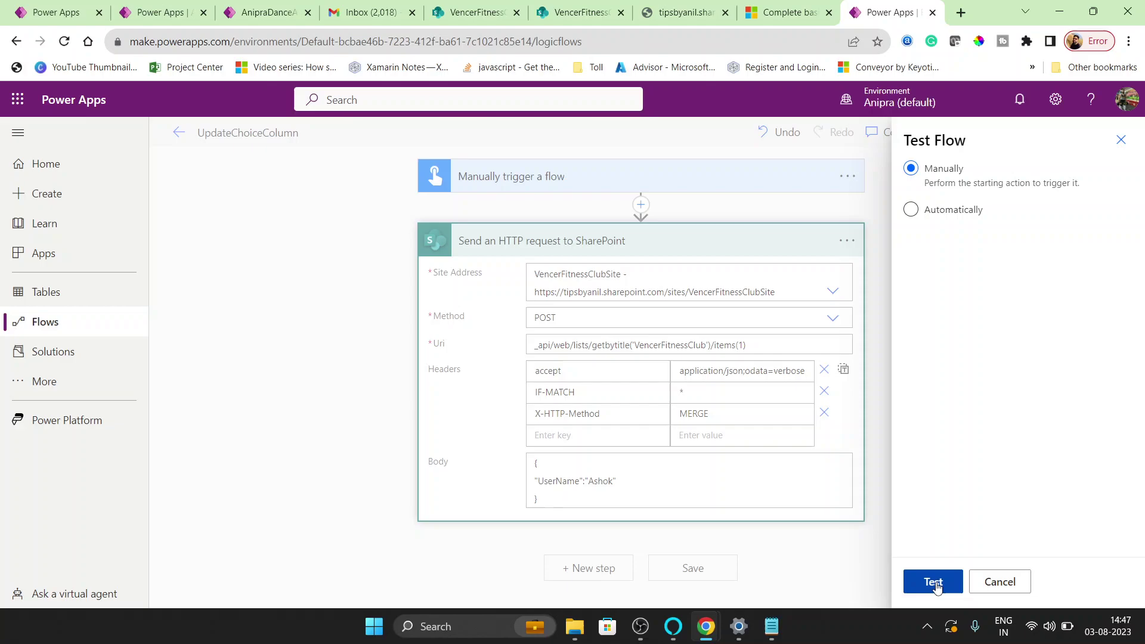
pyautogui.click(605, 6)
pyautogui.rightClick(665, 167)
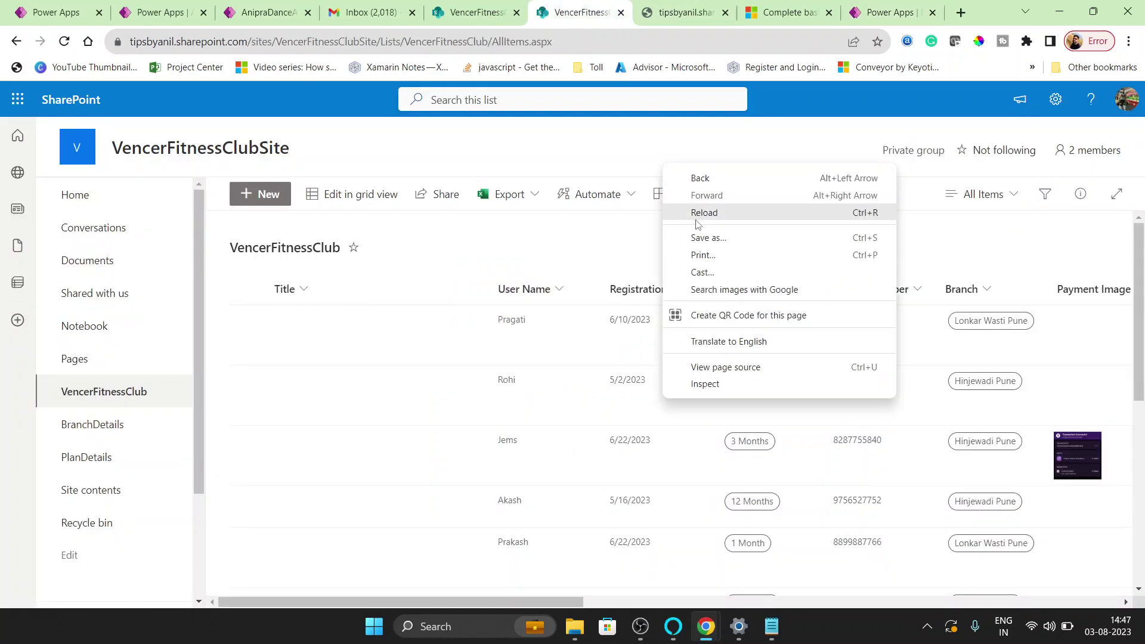
pyautogui.click(699, 213)
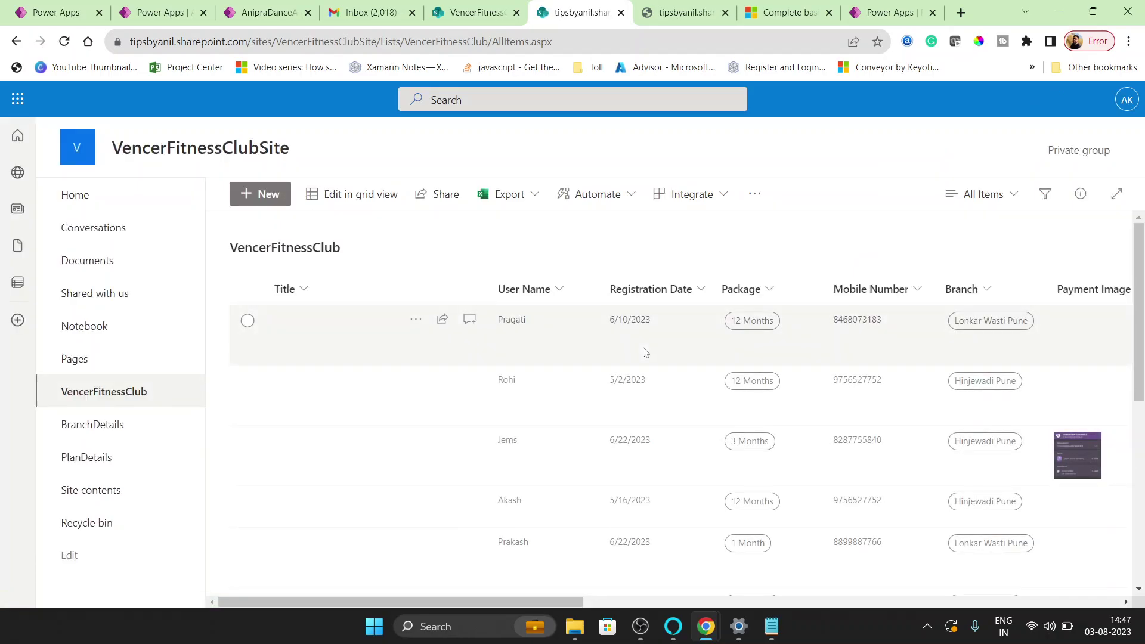
# Run the flow and refresh the SharePoint list to confirm item 1's User Name is Ashok
pyautogui.click(882, 8)
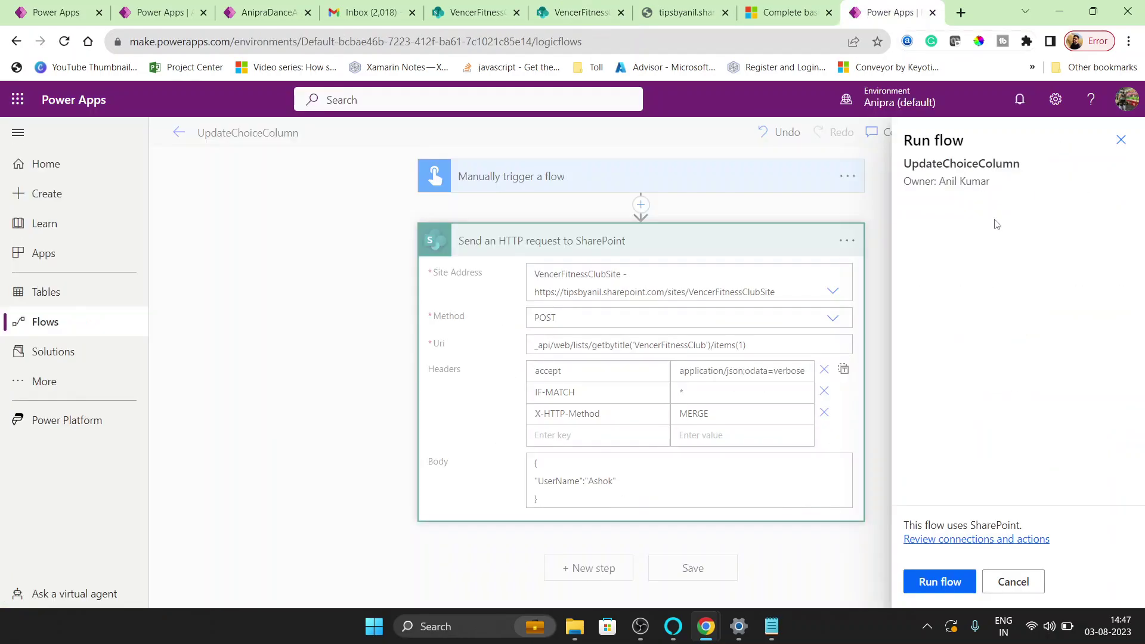
pyautogui.click(933, 581)
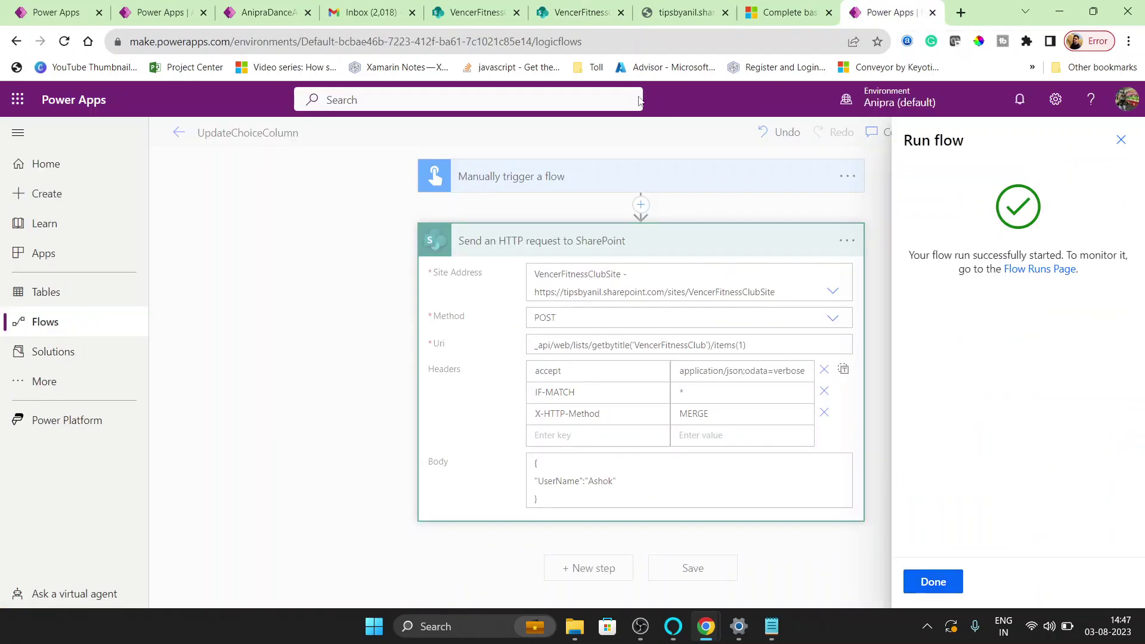
pyautogui.click(568, 8)
pyautogui.press('F5')
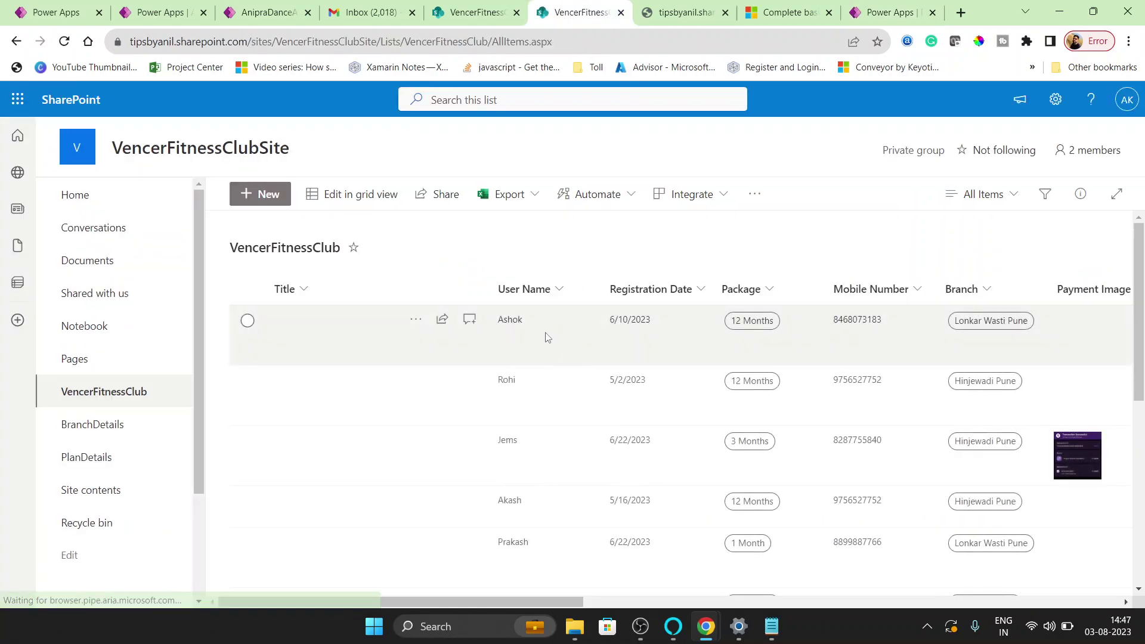
# Close the run result panel in the UpdateChoiceColumn flow editor, then stop the screen recorder
pyautogui.click(883, 7)
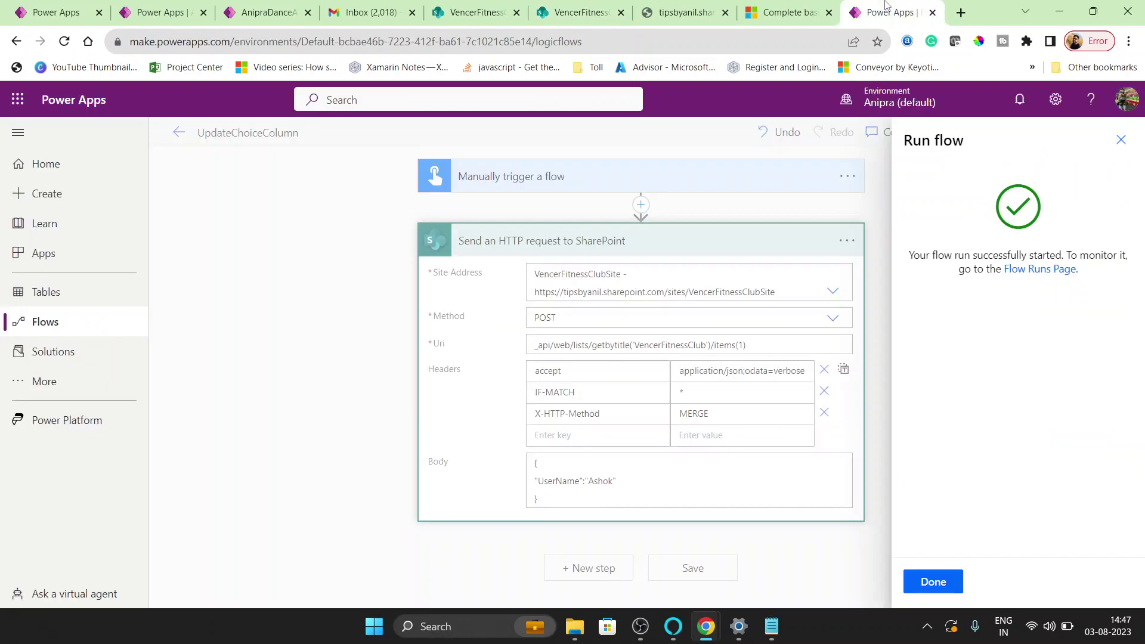
pyautogui.click(1121, 140)
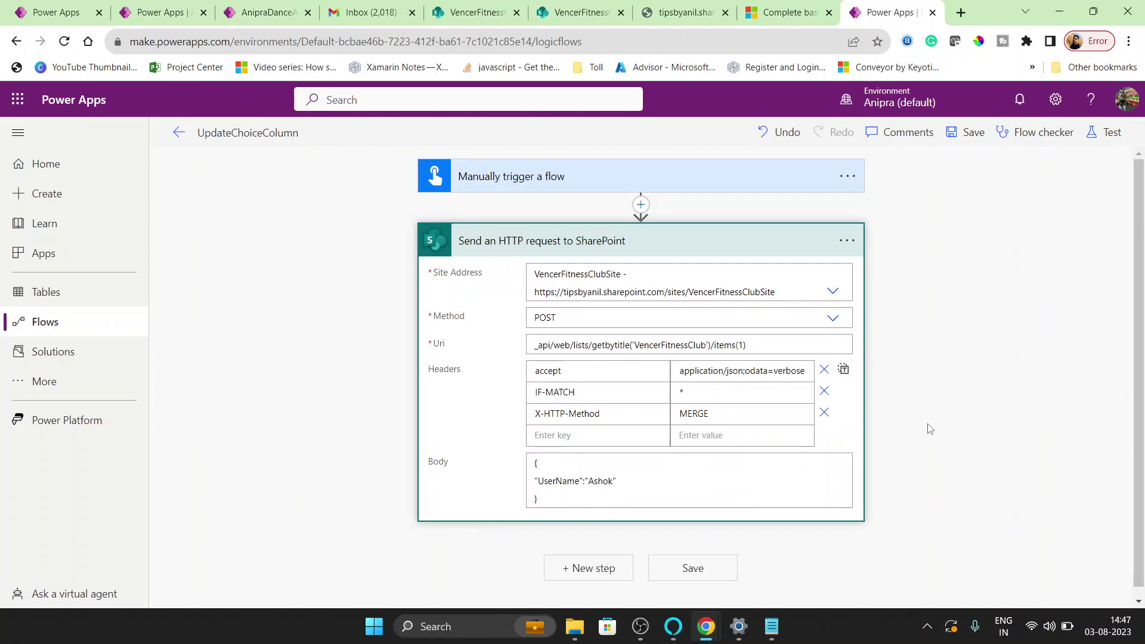
pyautogui.click(928, 625)
pyautogui.rightClick(953, 556)
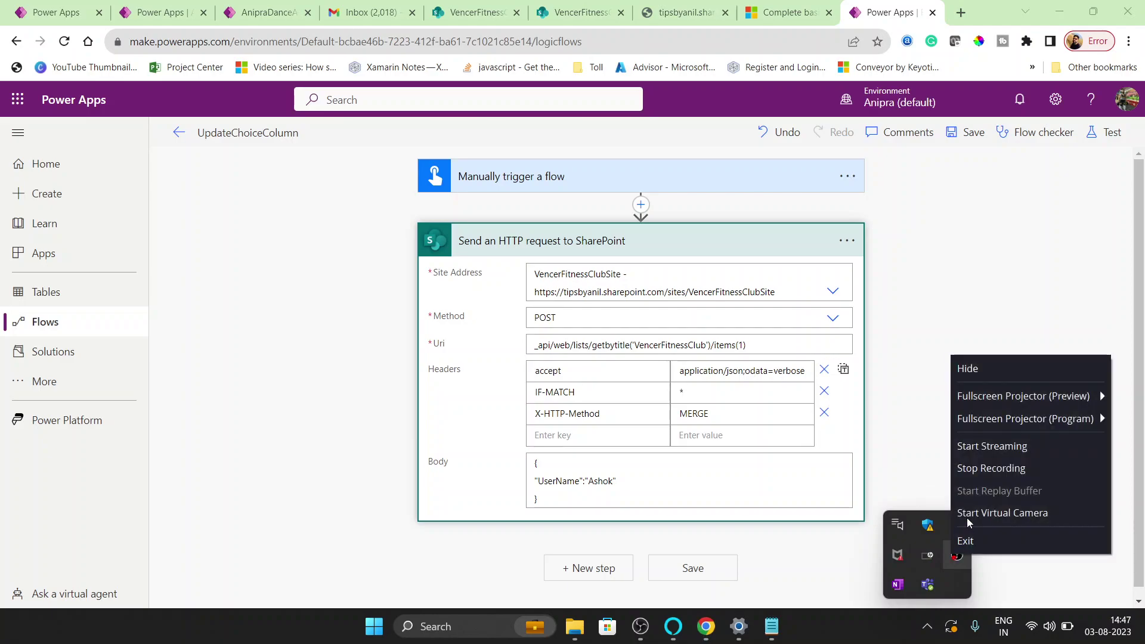